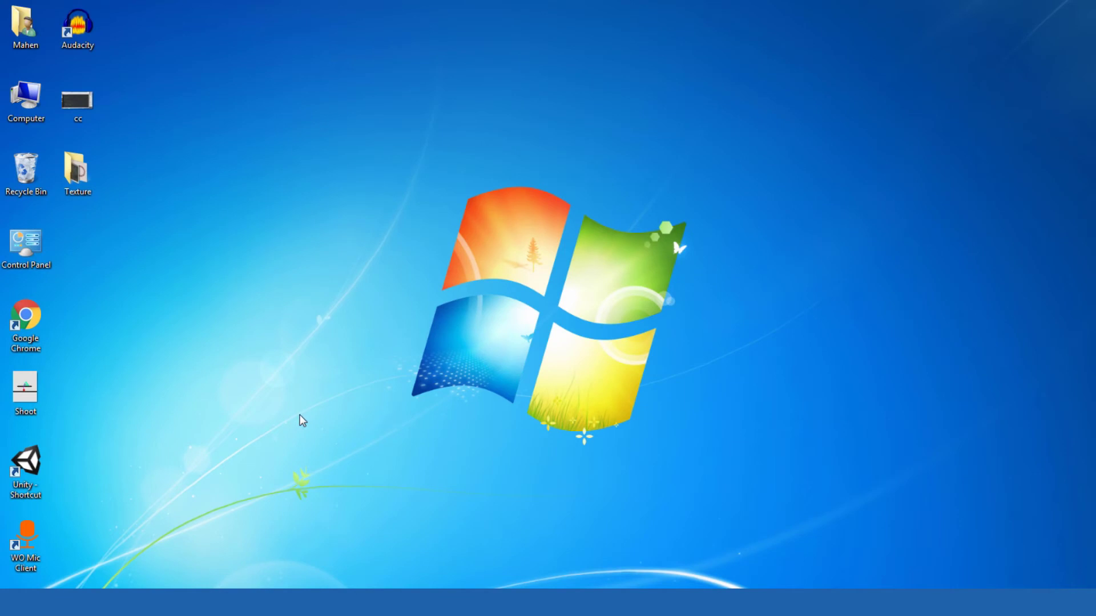
# - Open the Shoot reference picture on the desktop to view the planned game layout
pyautogui.doubleClick(25, 390)
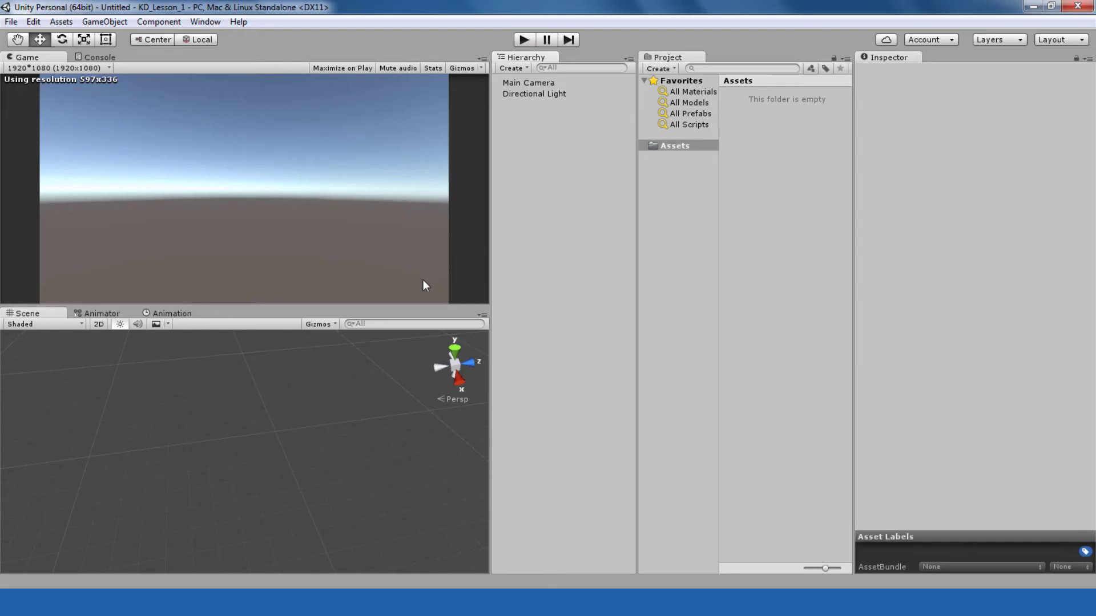
# - Enlarge the Game view slightly and add a 3D cube to the scene
pyautogui.moveTo(412, 304); pyautogui.dragTo(411, 314)
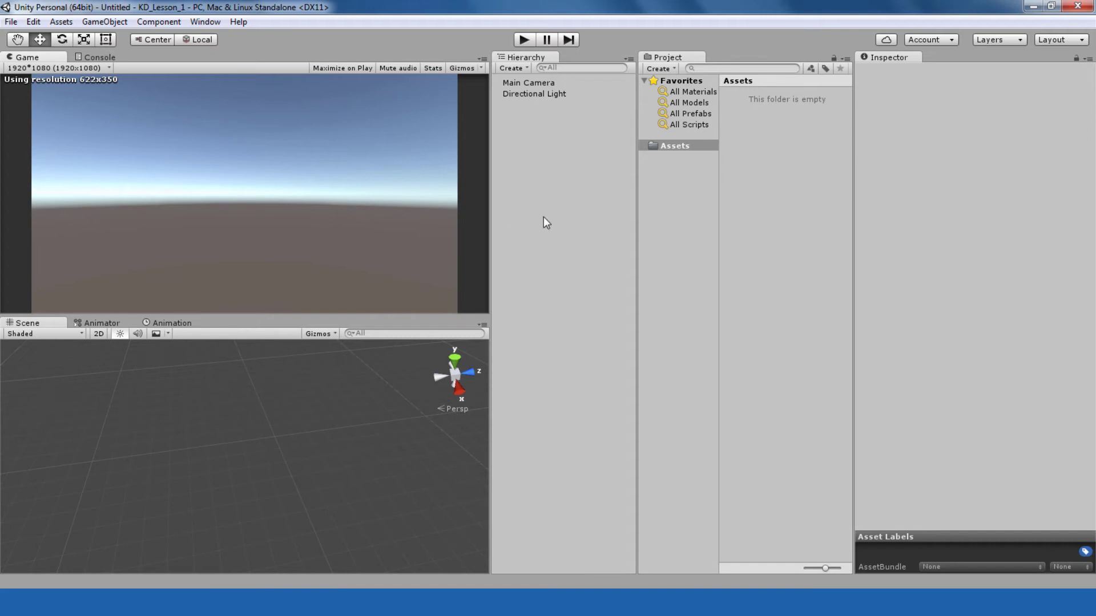
pyautogui.rightClick(558, 180)
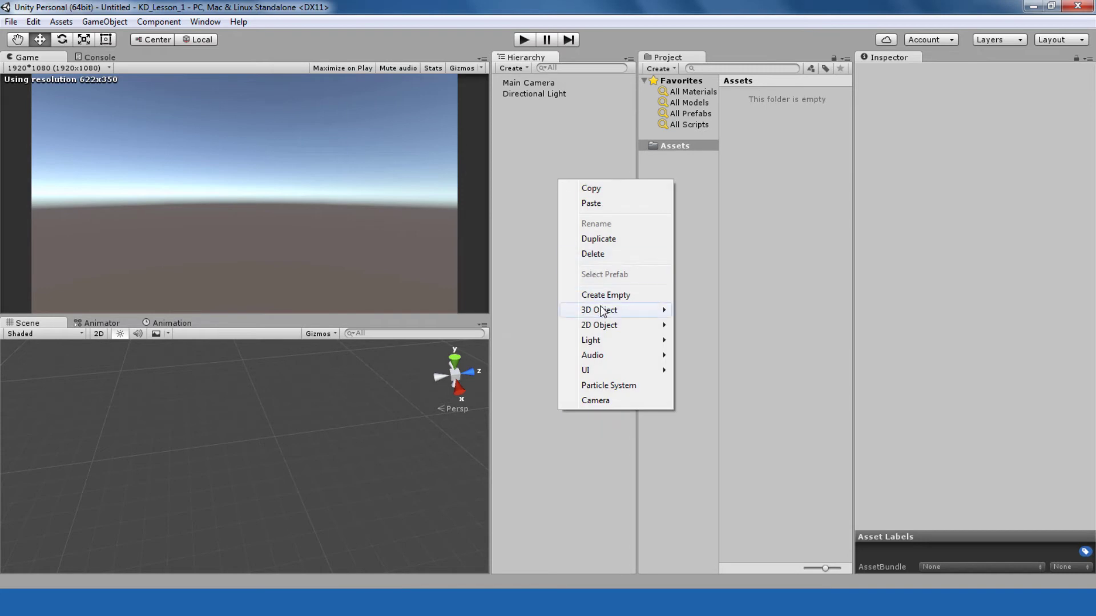
pyautogui.moveTo(601, 309)
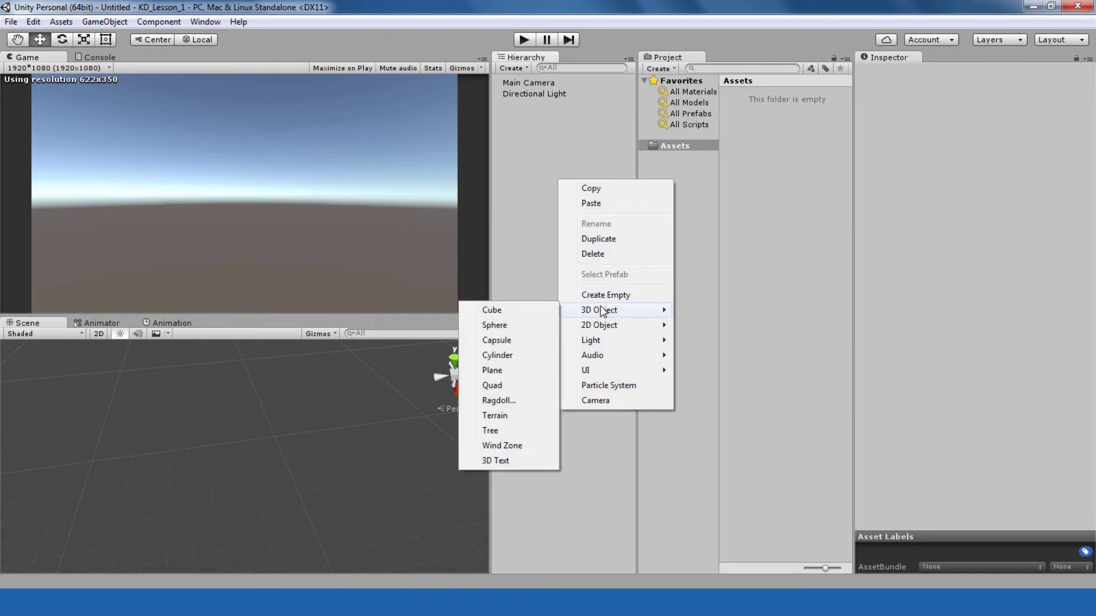
pyautogui.rightClick(539, 149)
pyautogui.rightClick(540, 149)
pyautogui.moveTo(587, 279)
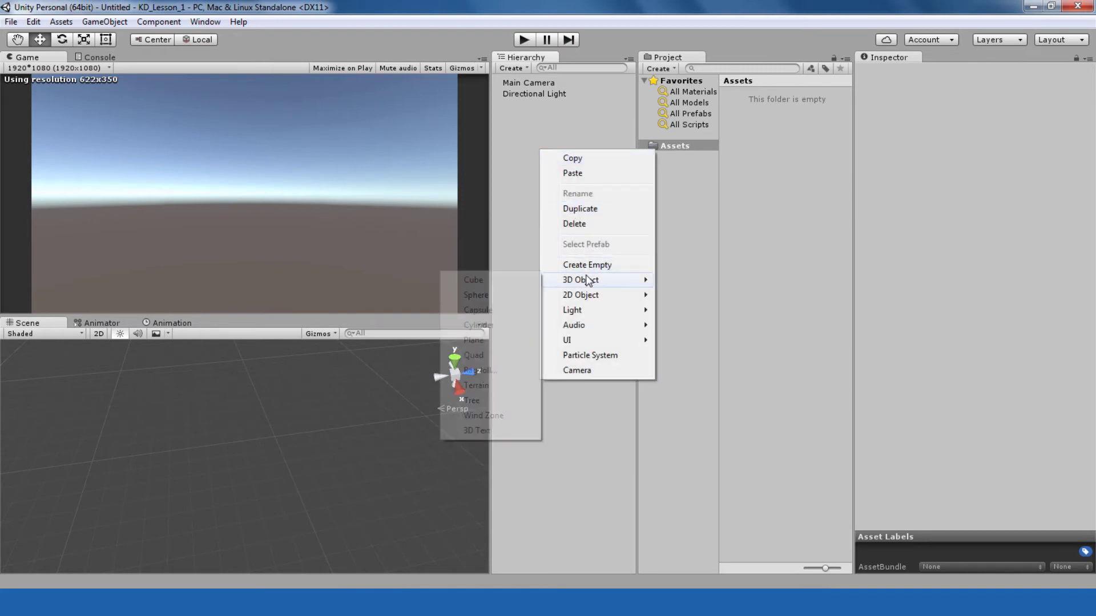
pyautogui.click(499, 280)
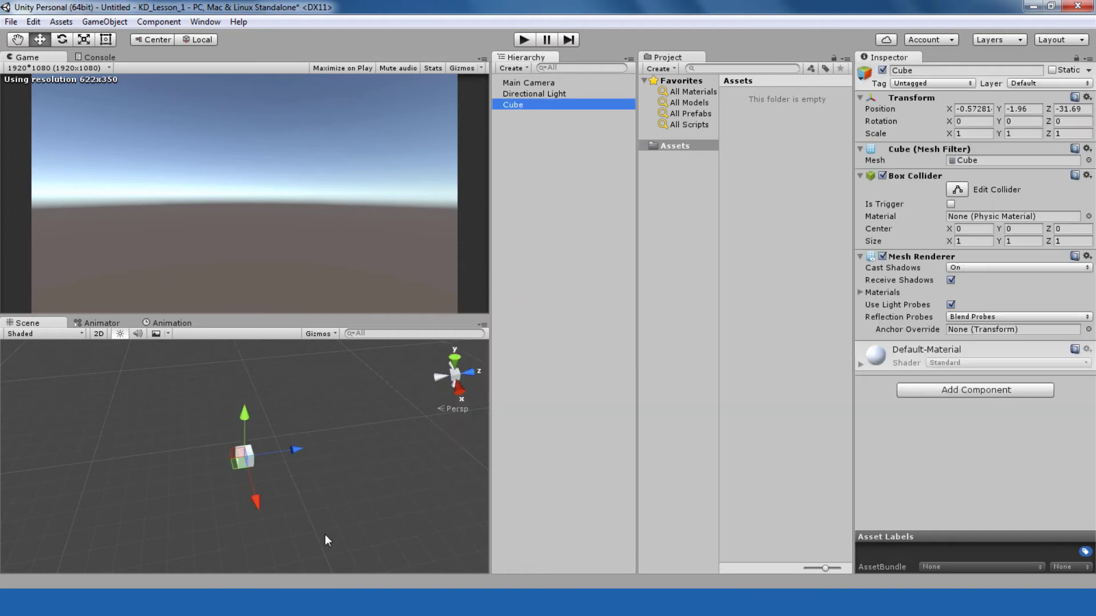
# - Stretch the cube along the X axis to a scale of about 14.7
pyautogui.keyDown('alt'); pyautogui.moveTo(297, 533); pyautogui.dragTo(320, 474); pyautogui.keyUp('alt')
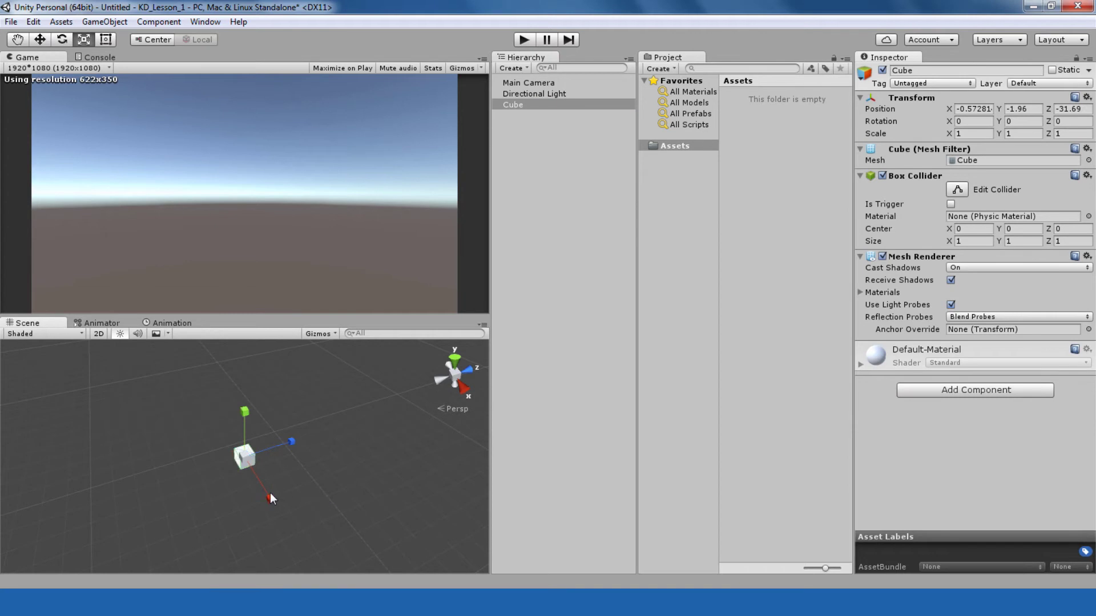
pyautogui.keyDown('alt'); pyautogui.moveTo(278, 499); pyautogui.dragTo(387, 464); pyautogui.keyUp('alt')
pyautogui.moveTo(290, 468); pyautogui.dragTo(296, 462, button='middle')
pyautogui.press('f')
pyautogui.keyDown('alt'); pyautogui.moveTo(301, 451); pyautogui.dragTo(361, 416); pyautogui.keyUp('alt')
pyautogui.keyDown('alt'); pyautogui.scroll(-3, 362, 416); pyautogui.keyUp('alt')
pyautogui.moveTo(299, 471); pyautogui.dragTo(399, 478)
pyautogui.moveTo(303, 476)
pyautogui.mouseDown()
pyautogui.moveTo(411, 481)
pyautogui.moveTo(359, 462)
pyautogui.moveTo(302, 471)
pyautogui.mouseUp()
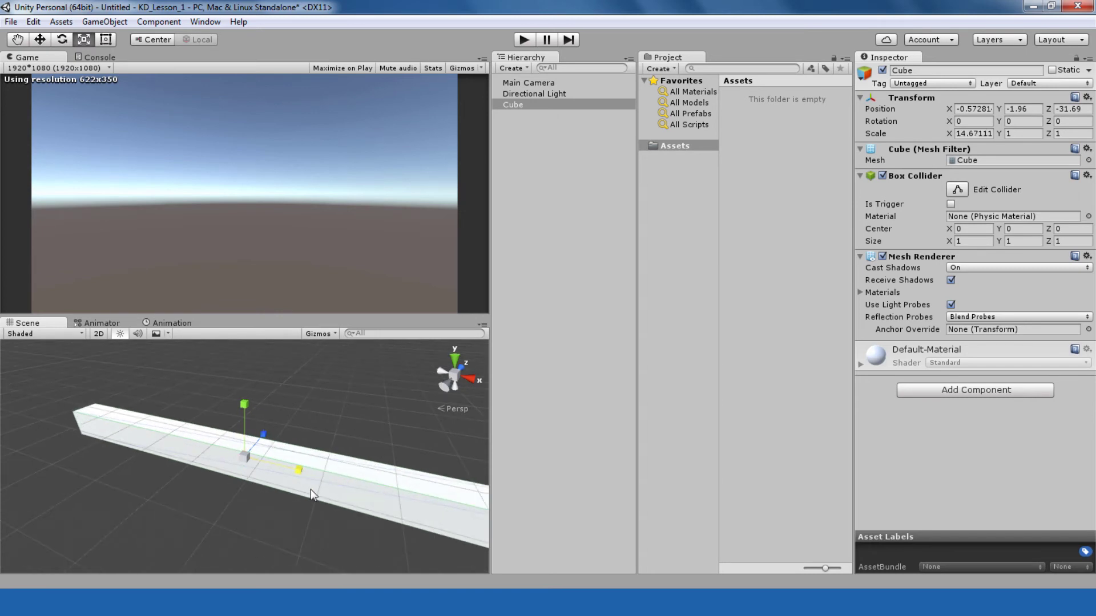
# - Switch to the Shoot reference picture, check the platform and ball layout, and return to Unity
pyautogui.moveTo(231, 602)
pyautogui.click(314, 543)
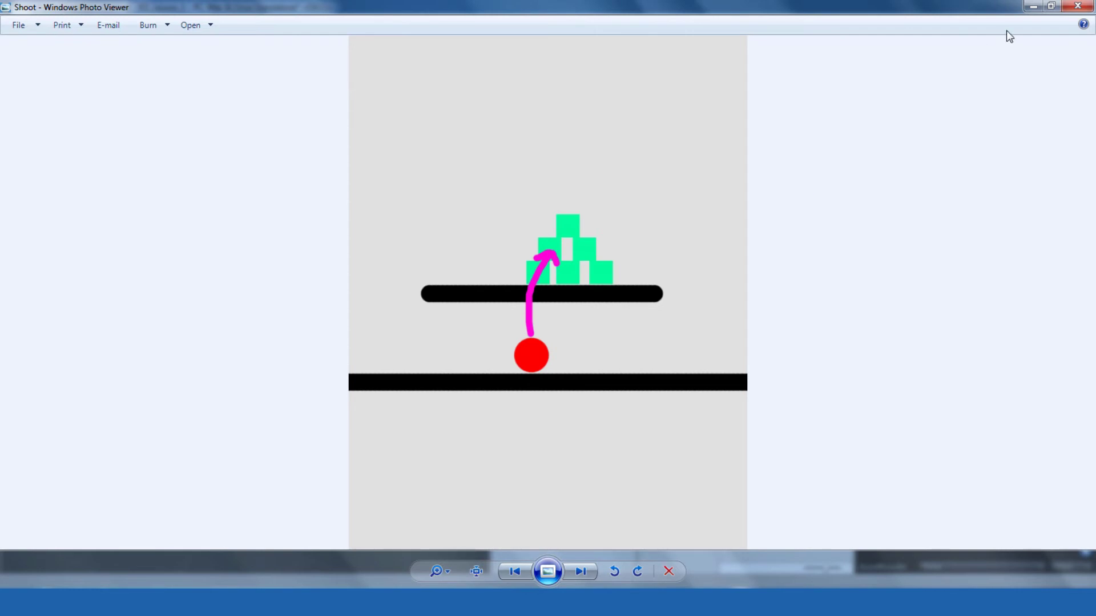
pyautogui.click(1033, 7)
# - Lengthen the cube further along the X axis to a scale of about 19.1
pyautogui.keyDown('alt'); pyautogui.moveTo(325, 454); pyautogui.dragTo(292, 455); pyautogui.keyUp('alt')
pyautogui.press('w')
pyautogui.moveTo(290, 452); pyautogui.dragTo(272, 431, button='middle')
pyautogui.press('r')
pyautogui.moveTo(269, 454); pyautogui.dragTo(290, 453)
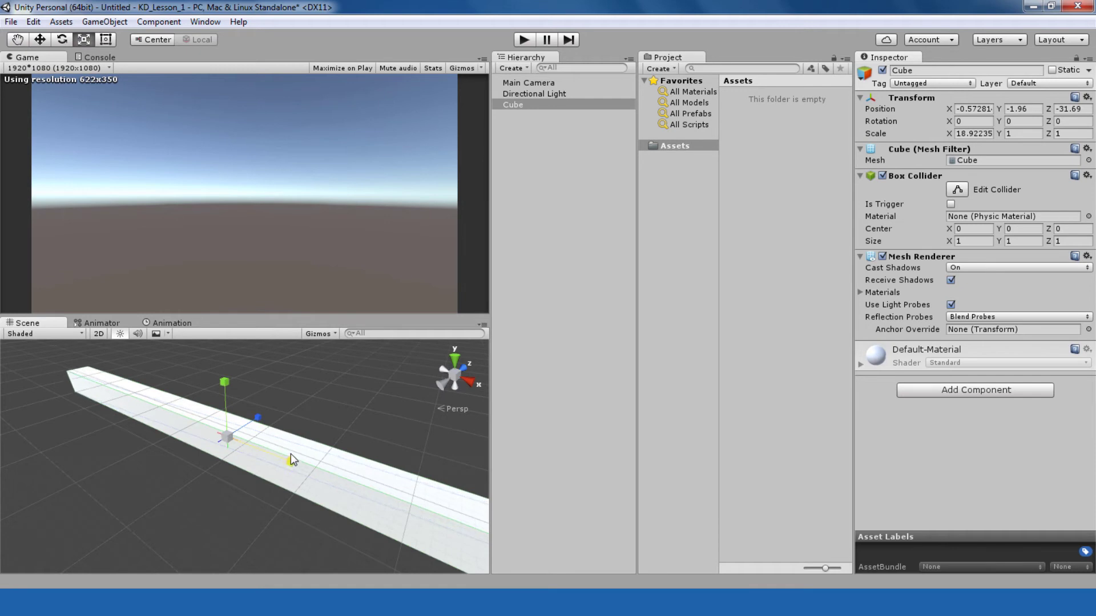
# - Set the cube's Y and Z scale to 2.5 each
pyautogui.click(1017, 137)
pyautogui.write('2.5')
pyautogui.click(1062, 132)
pyautogui.write('2')
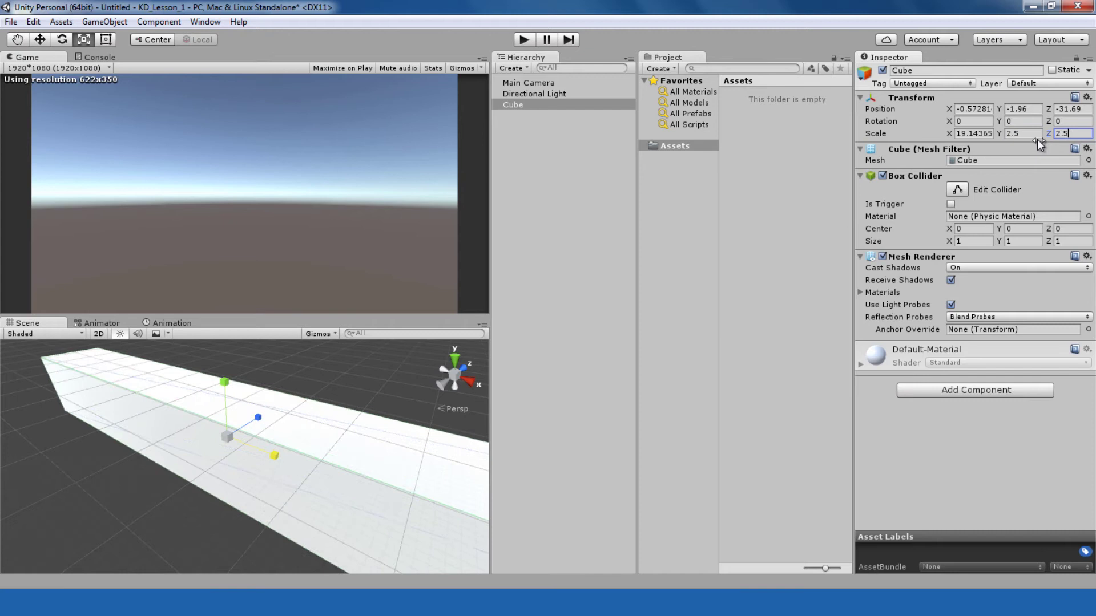
pyautogui.keyDown('alt'); pyautogui.moveTo(295, 401); pyautogui.dragTo(265, 399); pyautogui.keyUp('alt')
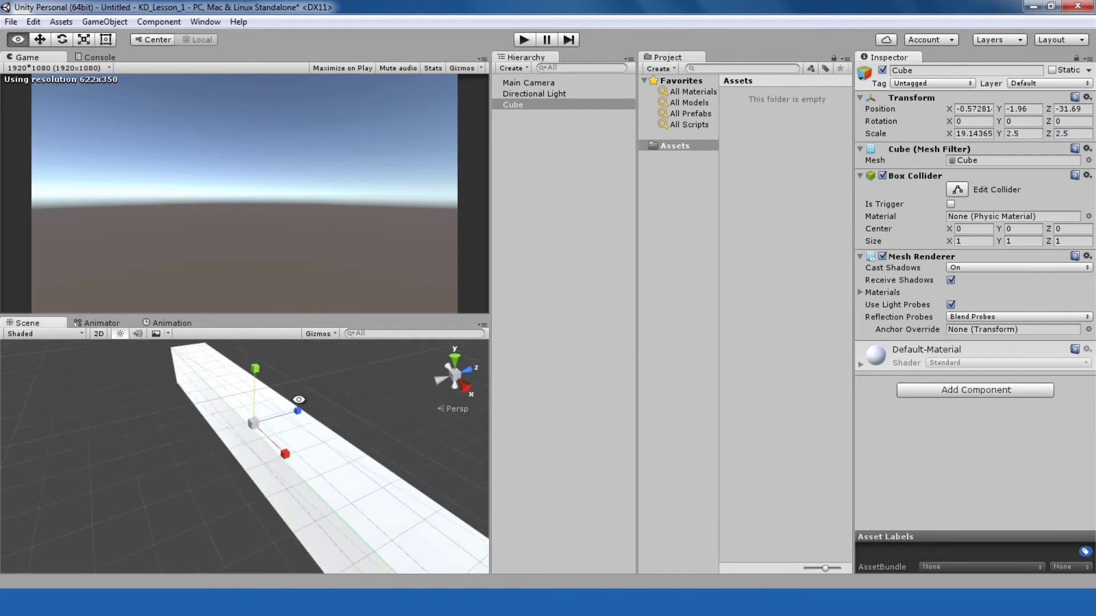
# - Reduce the cube's Z scale to 1.5
pyautogui.press('w')
pyautogui.click(1071, 133)
pyautogui.write('1.5')
pyautogui.keyDown('alt'); pyautogui.moveTo(312, 395); pyautogui.dragTo(360, 396); pyautogui.keyUp('alt')
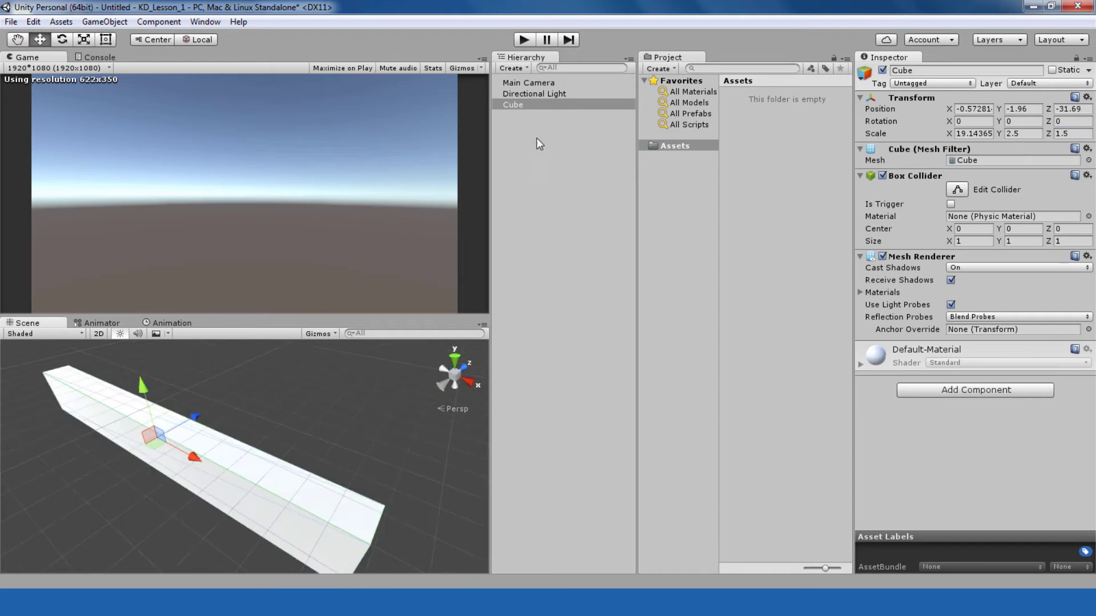
# - Move the Main Camera back along the Z axis to about -16.45
pyautogui.click(537, 138)
pyautogui.click(537, 86)
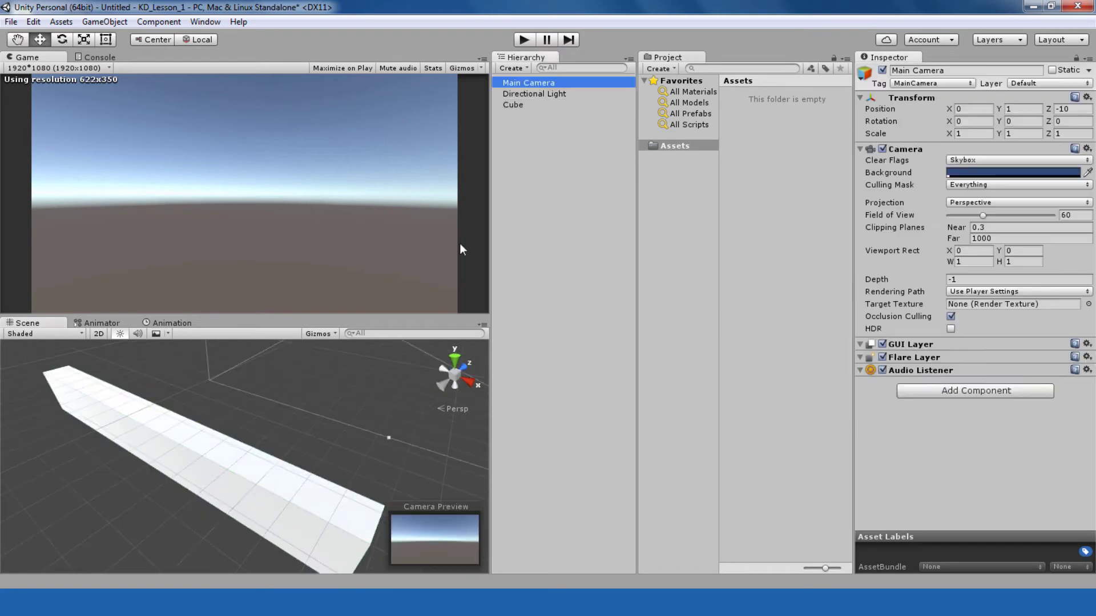
pyautogui.keyDown('alt'); pyautogui.moveTo(377, 432); pyautogui.dragTo(147, 432); pyautogui.keyUp('alt')
pyautogui.moveTo(147, 428); pyautogui.dragTo(247, 423, button='middle')
pyautogui.keyDown('alt'); pyautogui.moveTo(247, 424); pyautogui.dragTo(166, 430); pyautogui.keyUp('alt')
pyautogui.moveTo(166, 431); pyautogui.dragTo(248, 424, button='middle')
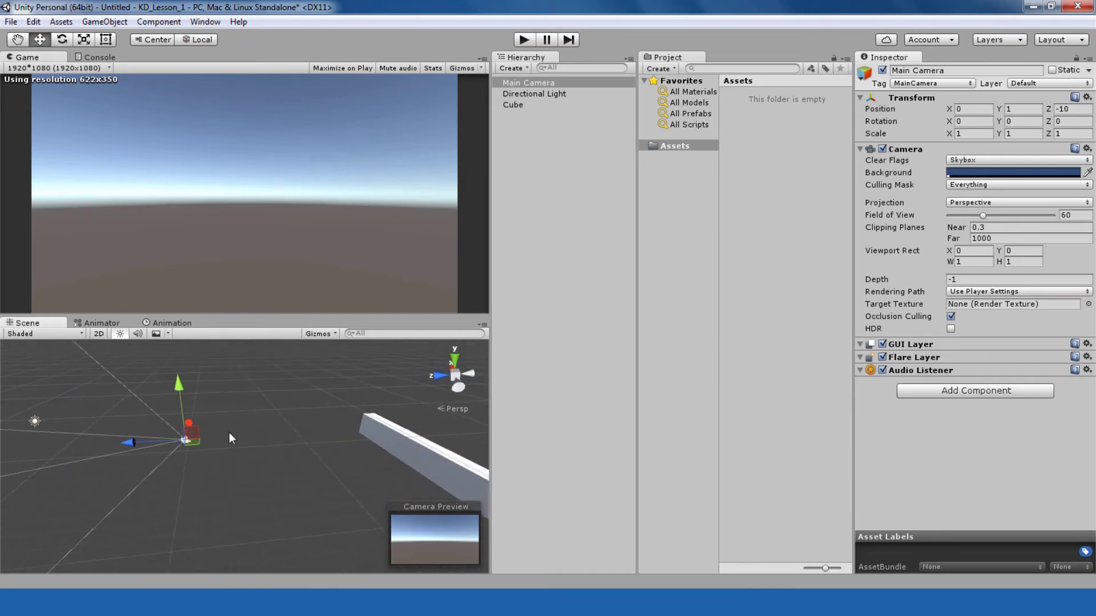
pyautogui.keyDown('alt'); pyautogui.moveTo(157, 440); pyautogui.dragTo(232, 434); pyautogui.keyUp('alt')
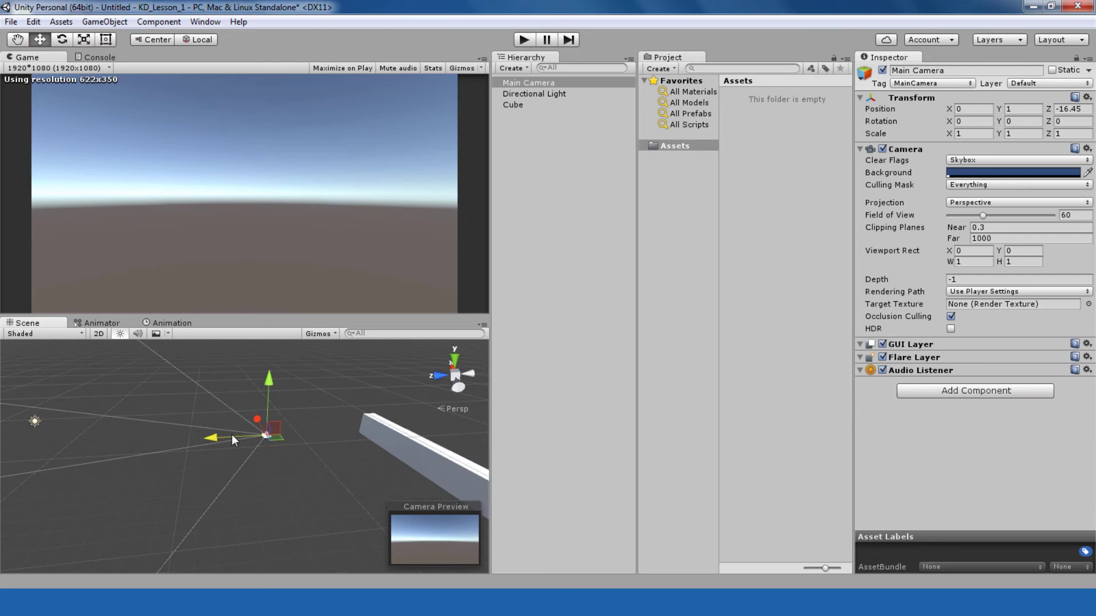
# - Move the cube in front of the camera to about Z -10.45 and set its Z scale to 2.5
pyautogui.click(404, 451)
pyautogui.moveTo(378, 461); pyautogui.dragTo(177, 458)
pyautogui.keyDown('alt'); pyautogui.moveTo(451, 436); pyautogui.dragTo(337, 418); pyautogui.keyUp('alt')
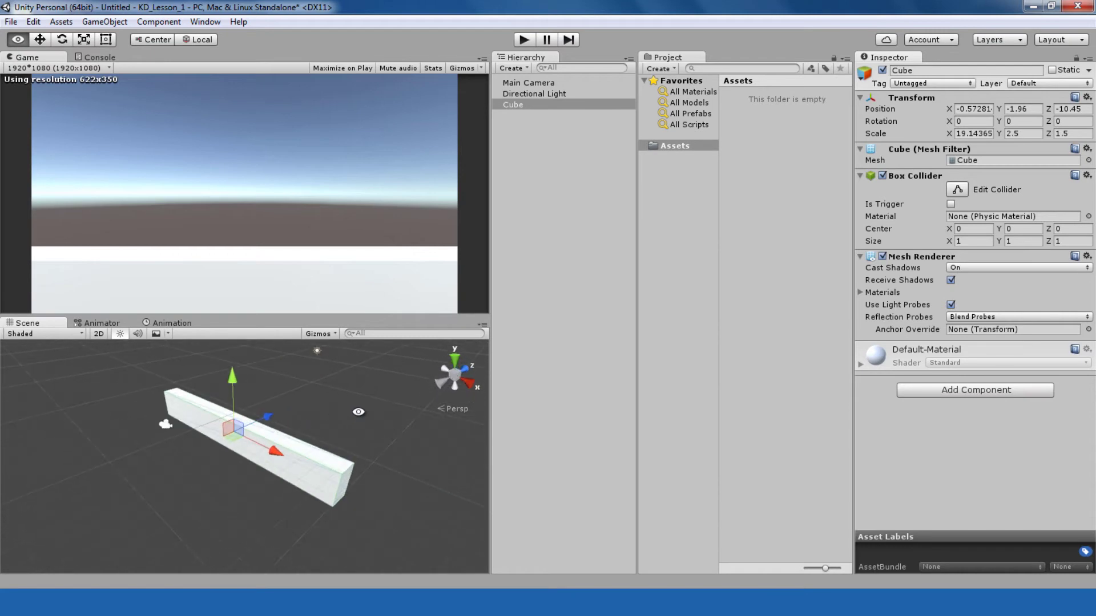
pyautogui.click(1078, 132)
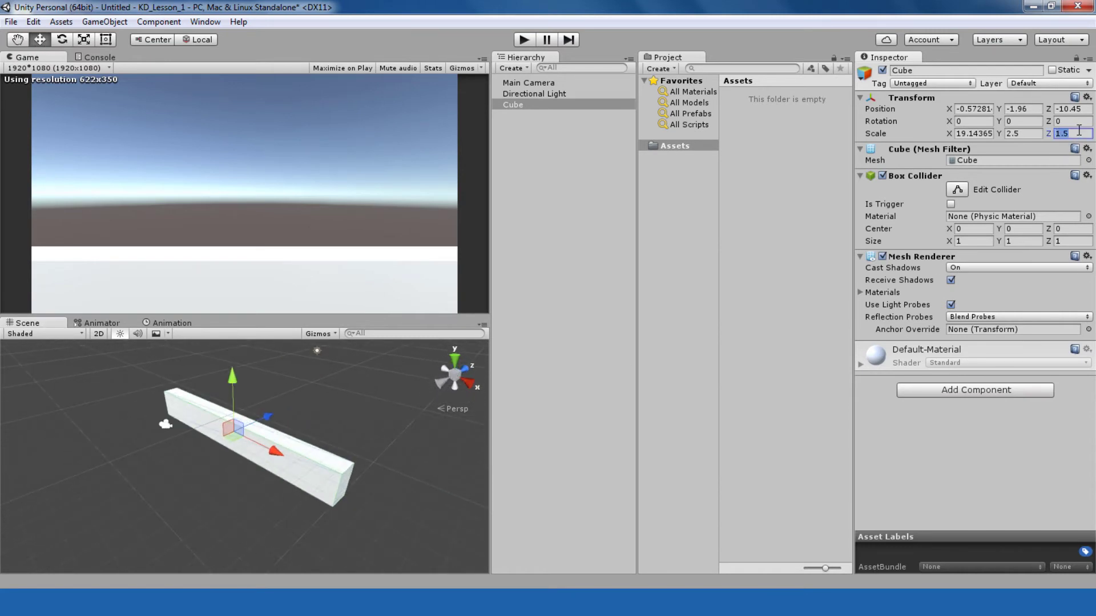
pyautogui.write('2.5')
pyautogui.keyDown('alt'); pyautogui.moveTo(337, 448); pyautogui.dragTo(274, 440); pyautogui.keyUp('alt')
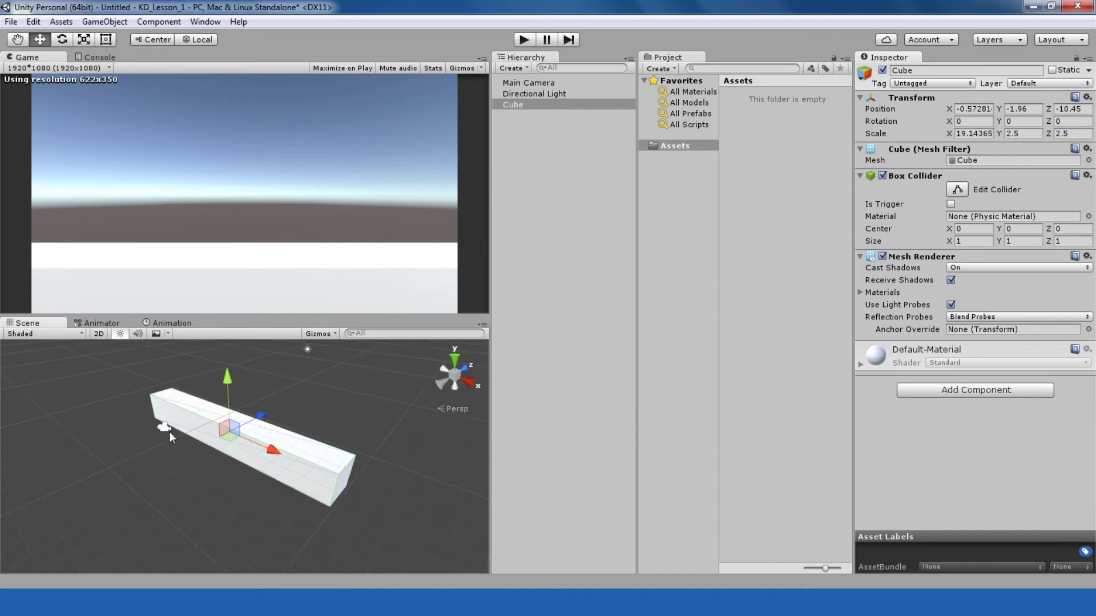
# - Move the Main Camera back to about Z -19.65 and set its field of view to 38
pyautogui.click(177, 436)
pyautogui.keyDown('alt'); pyautogui.moveTo(176, 436); pyautogui.dragTo(129, 400); pyautogui.keyUp('alt')
pyautogui.keyDown('alt'); pyautogui.scroll(3, 254, 416); pyautogui.keyUp('alt')
pyautogui.moveTo(215, 408); pyautogui.dragTo(163, 410)
pyautogui.click(1074, 214)
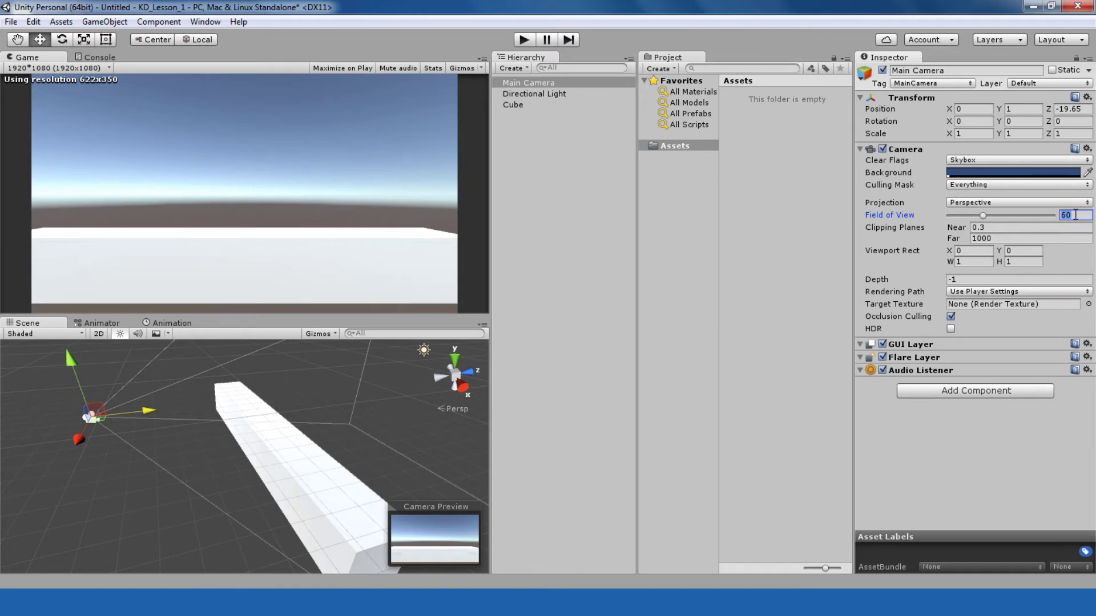
pyautogui.write('38')
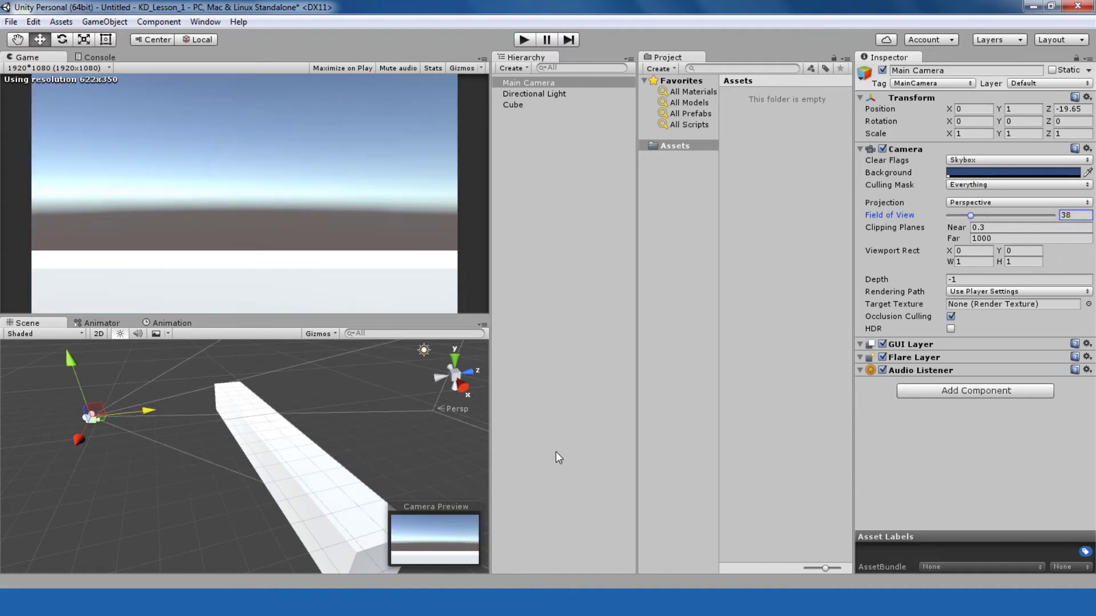
# - Move the cube to about Y -3.78 and Z -4.28, and stretch its X scale to about 40.4
pyautogui.keyDown('alt'); pyautogui.moveTo(269, 428); pyautogui.dragTo(232, 412); pyautogui.keyUp('alt')
pyautogui.moveTo(234, 417); pyautogui.dragTo(250, 416, button='right')
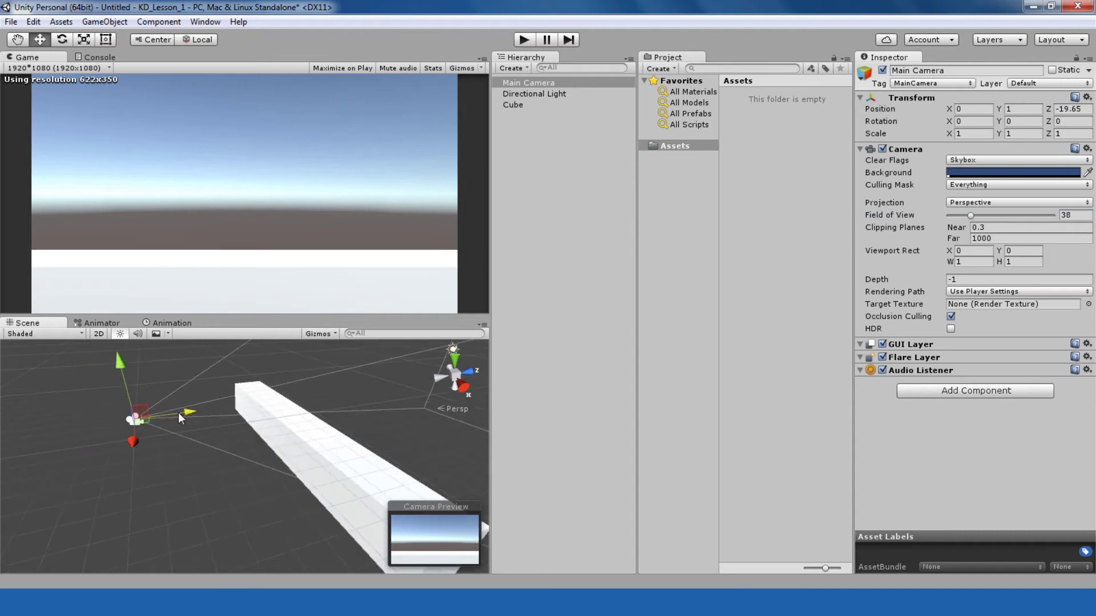
pyautogui.click(318, 426)
pyautogui.scroll(-1, 308, 436)
pyautogui.keyDown('alt'); pyautogui.moveTo(342, 436); pyautogui.dragTo(386, 438); pyautogui.keyUp('alt')
pyautogui.scroll(-1, 374, 440)
pyautogui.moveTo(336, 392); pyautogui.dragTo(332, 409)
pyautogui.moveTo(371, 452)
pyautogui.mouseDown()
pyautogui.moveTo(424, 447)
pyautogui.moveTo(392, 451)
pyautogui.mouseUp()
pyautogui.moveTo(393, 451); pyautogui.dragTo(397, 432, button='right')
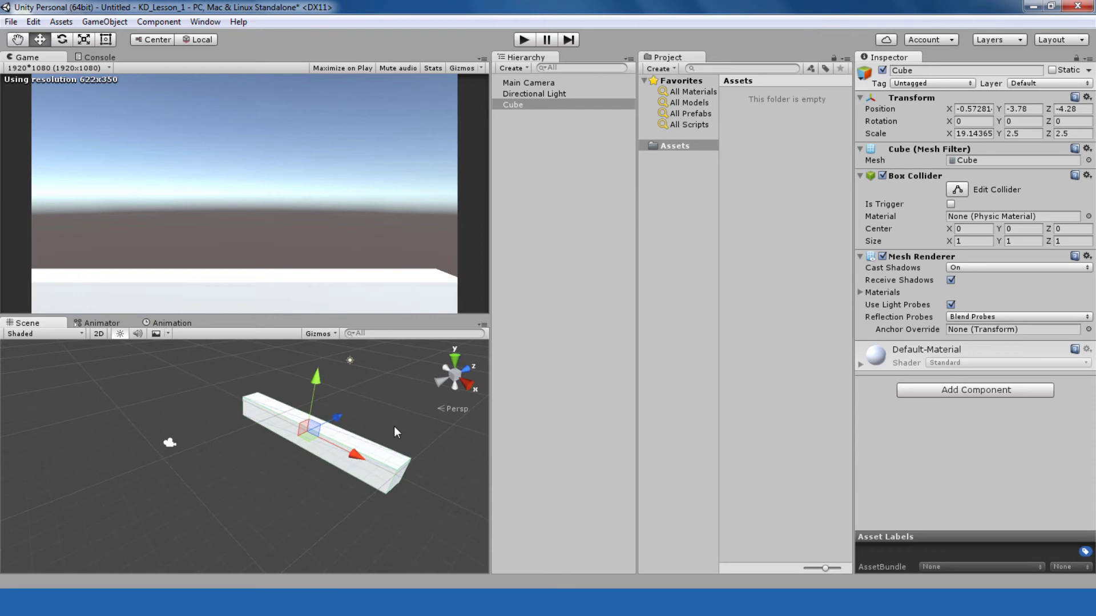
pyautogui.press('r')
pyautogui.moveTo(355, 457); pyautogui.dragTo(420, 451)
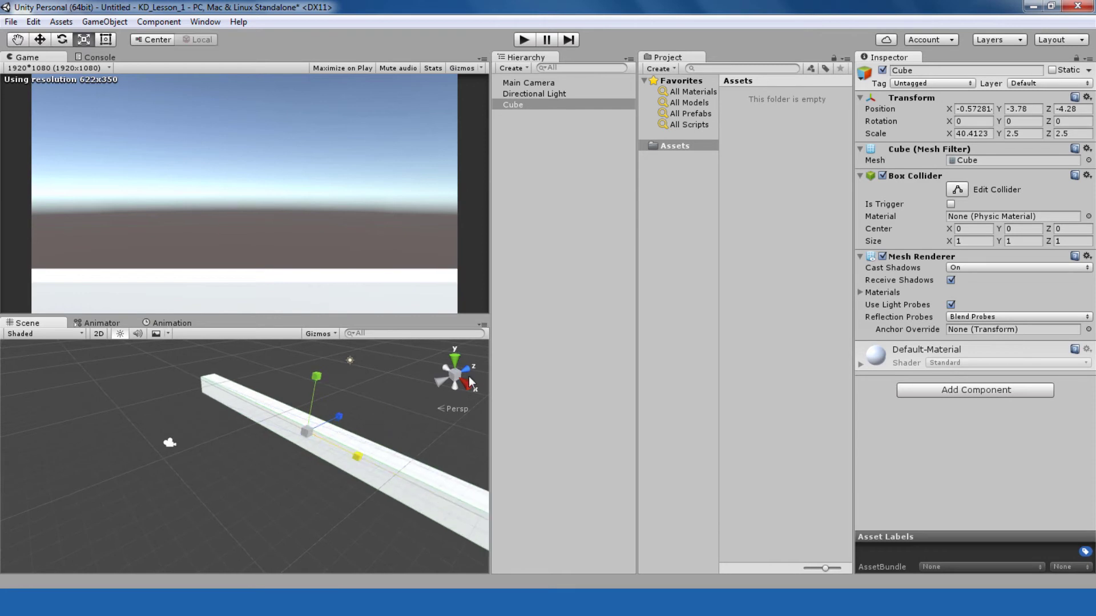
# - Lower the Directional Light's intensity to about 0.58
pyautogui.click(552, 98)
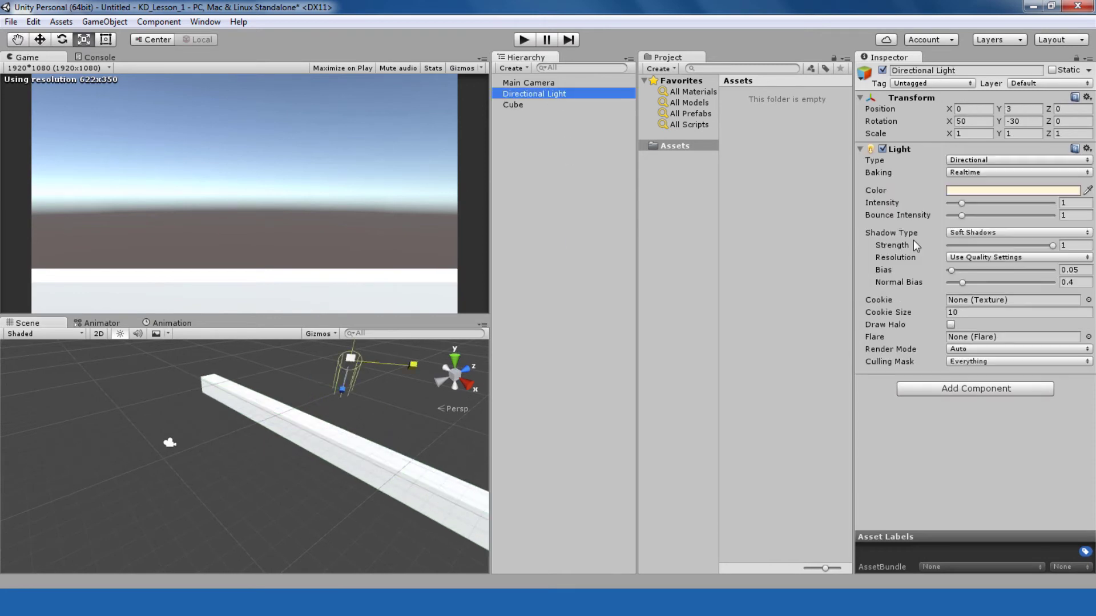
pyautogui.moveTo(962, 204); pyautogui.dragTo(959, 212)
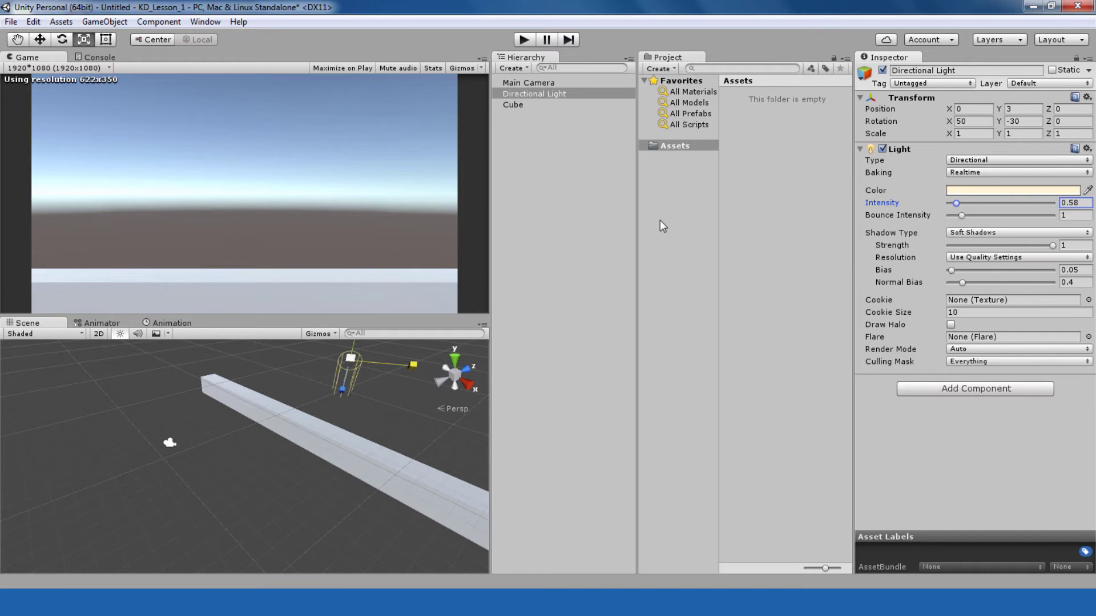
pyautogui.click(546, 159)
pyautogui.rightClick(545, 154)
# - Lower the cube until only its upper part shows at the lower edge of the Game view
pyautogui.click(321, 425)
pyautogui.click(322, 426)
pyautogui.keyDown('alt'); pyautogui.moveTo(322, 425); pyautogui.dragTo(343, 399); pyautogui.keyUp('alt')
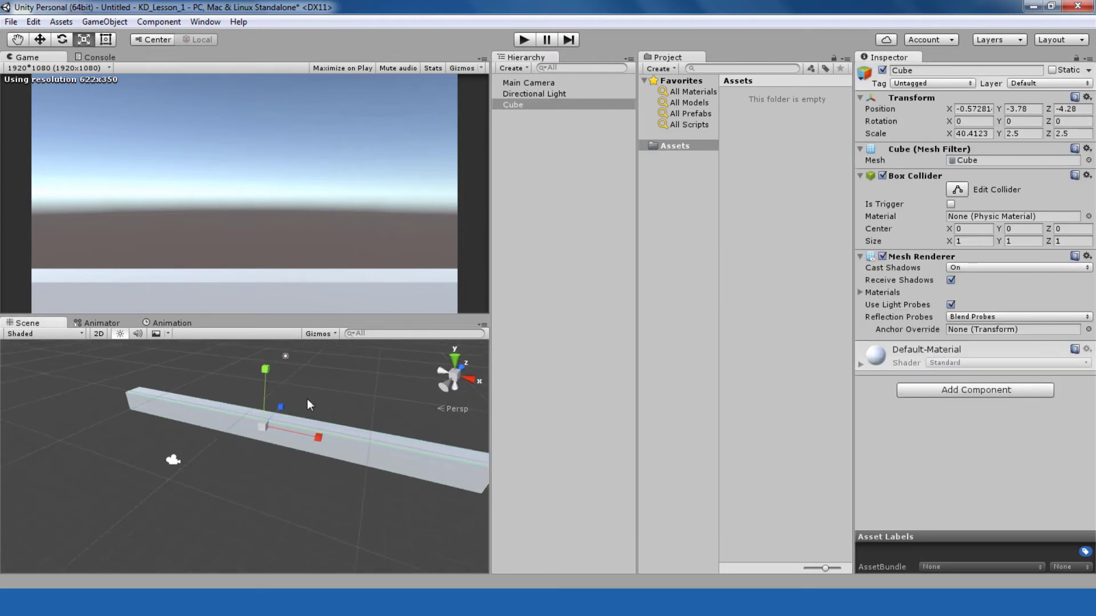
pyautogui.moveTo(266, 371); pyautogui.dragTo(266, 387)
pyautogui.keyDown('alt'); pyautogui.moveTo(307, 429); pyautogui.dragTo(577, 272); pyautogui.keyUp('alt')
# - Add a 3D sphere to the scene and place it above the cube platform at about Y 0.29
pyautogui.click(552, 192)
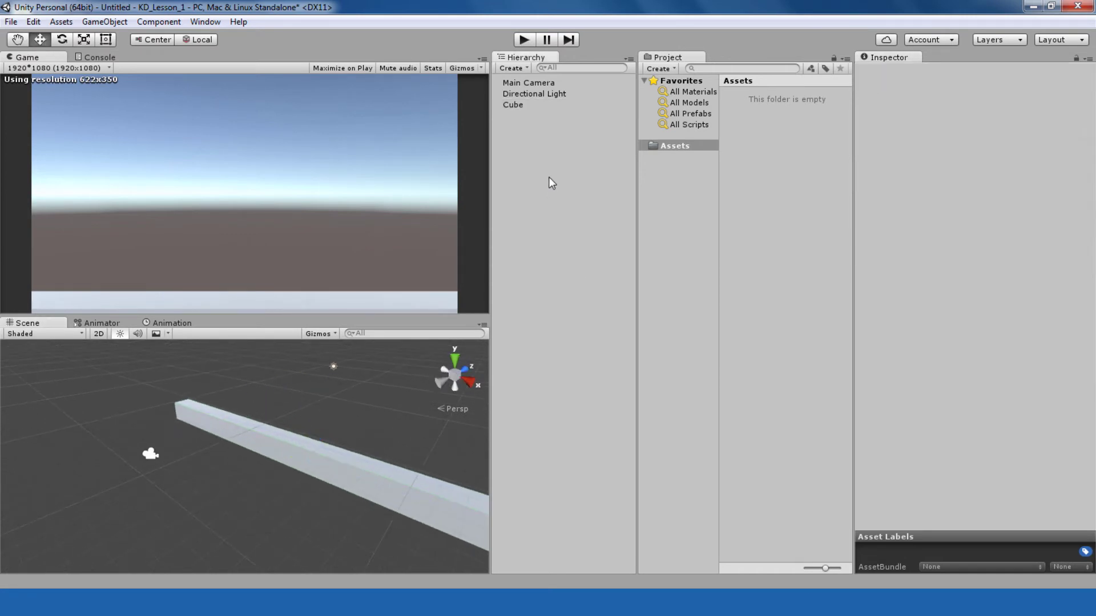
pyautogui.rightClick(538, 149)
pyautogui.moveTo(598, 283)
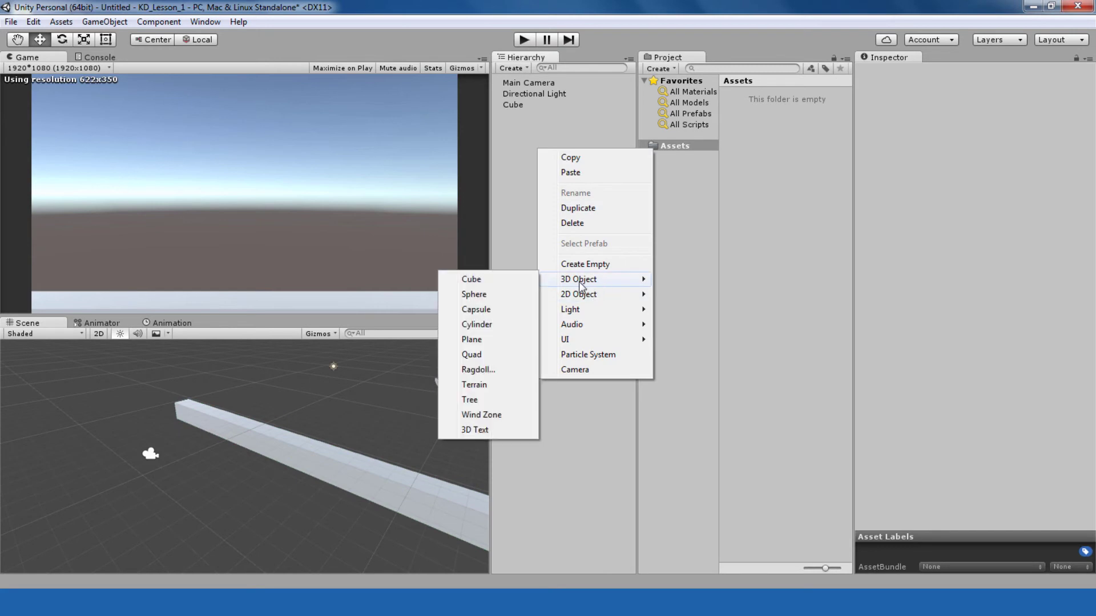
pyautogui.click(472, 295)
pyautogui.scroll(1, 262, 450)
pyautogui.moveTo(246, 406); pyautogui.dragTo(297, 417)
pyautogui.click(245, 368)
pyautogui.moveTo(246, 368); pyautogui.dragTo(245, 371)
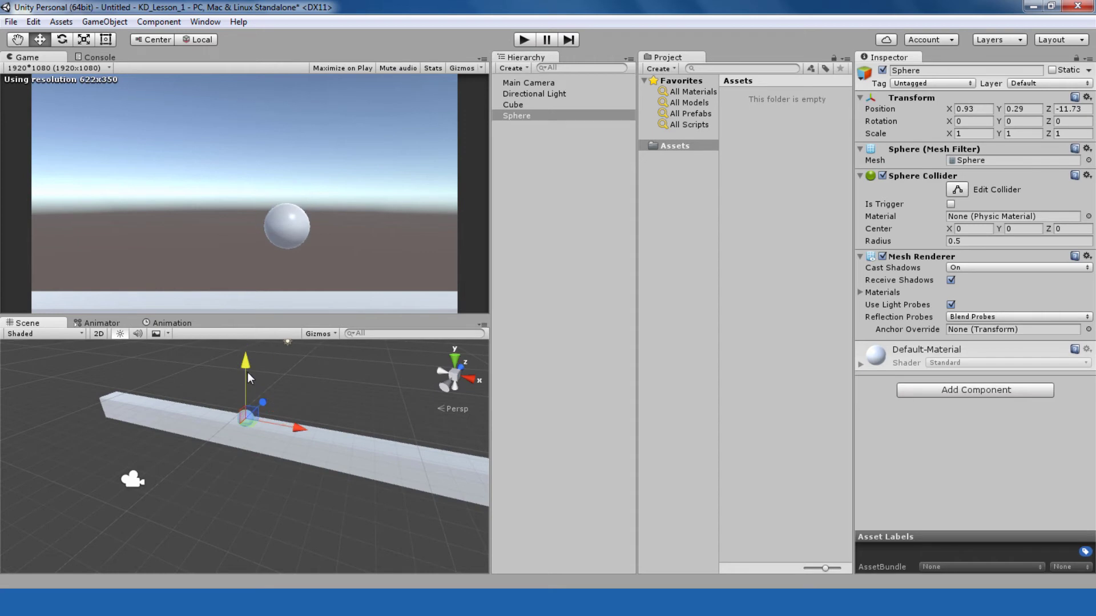
# - Move the sphere just above the platform's upper face, to about X -1.54, Y -2.79, Z -4.78
pyautogui.press('f')
pyautogui.keyDown('alt'); pyautogui.moveTo(311, 440); pyautogui.dragTo(91, 416); pyautogui.keyUp('alt')
pyautogui.scroll(-8, 290, 437)
pyautogui.scroll(-2, 290, 437)
pyautogui.moveTo(277, 445); pyautogui.dragTo(421, 446)
pyautogui.click(244, 445)
pyautogui.moveTo(283, 446); pyautogui.dragTo(392, 460)
pyautogui.moveTo(393, 460); pyautogui.dragTo(319, 428, button='middle')
pyautogui.moveTo(290, 480); pyautogui.dragTo(502, 447)
pyautogui.moveTo(315, 473); pyautogui.dragTo(369, 422)
pyautogui.press('f')
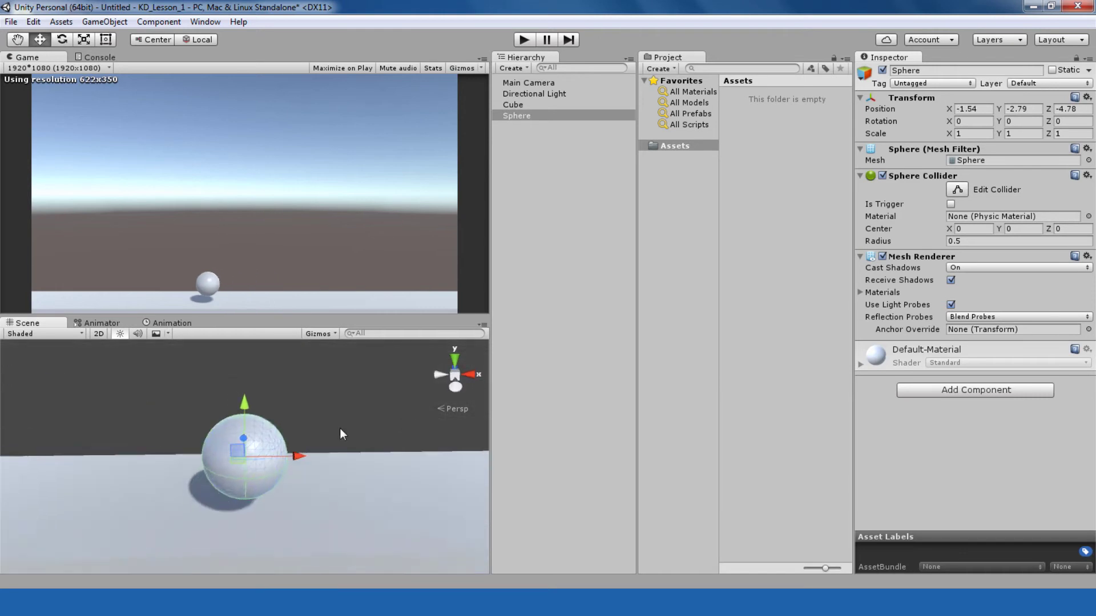
# - Scale the sphere to 1.5 on the X, Y and Z axes
pyautogui.scroll(-6, 334, 425)
pyautogui.click(968, 132)
pyautogui.write('1.5')
pyautogui.click(1022, 132)
pyautogui.write('1.5')
pyautogui.click(1060, 132)
pyautogui.write('1.5')
# - Duplicate the cube platform and move the copy behind the first one to about Z 13.3
pyautogui.moveTo(314, 450)
pyautogui.keyDown('alt'); pyautogui.mouseDown()
pyautogui.moveTo(284, 428)
pyautogui.moveTo(282, 463)
pyautogui.moveTo(302, 449)
pyautogui.mouseUp(); pyautogui.keyUp('alt')
pyautogui.keyDown('alt'); pyautogui.moveTo(355, 419); pyautogui.dragTo(178, 439); pyautogui.keyUp('alt')
pyautogui.keyDown('alt'); pyautogui.moveTo(292, 471); pyautogui.dragTo(399, 465); pyautogui.keyUp('alt')
pyautogui.click(271, 490)
pyautogui.hotkey('ctrl', 'd')
pyautogui.moveTo(399, 465); pyautogui.dragTo(348, 471, button='middle')
pyautogui.moveTo(371, 466); pyautogui.dragTo(439, 464)
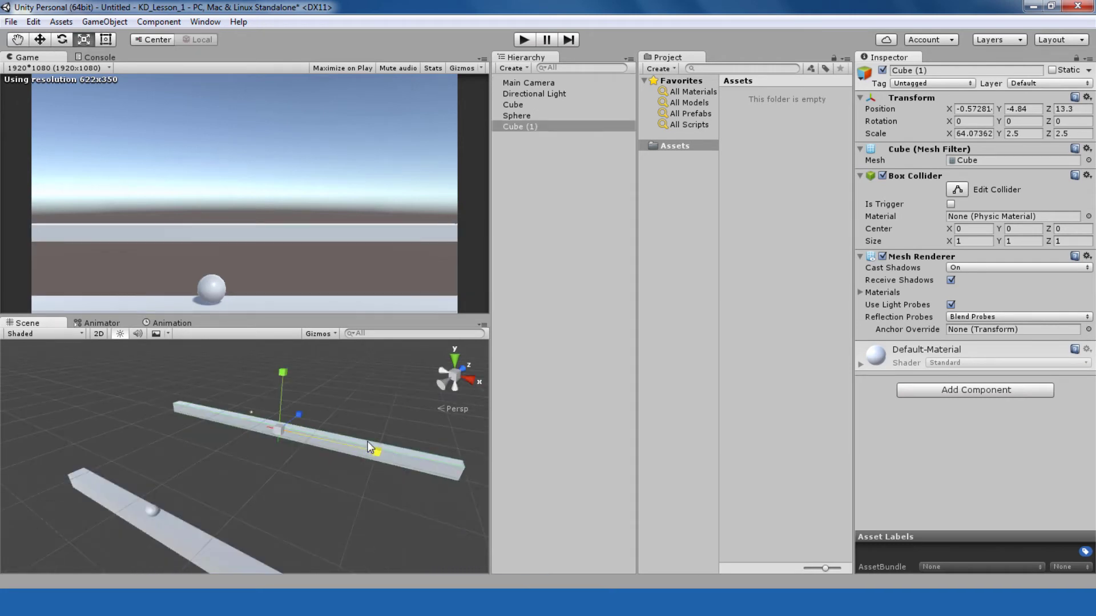
pyautogui.moveTo(367, 441); pyautogui.dragTo(229, 423)
pyautogui.click(329, 462)
# - Inspect the placement of the camera, the sphere and the two platforms by selecting each in the scene
pyautogui.click(52, 394)
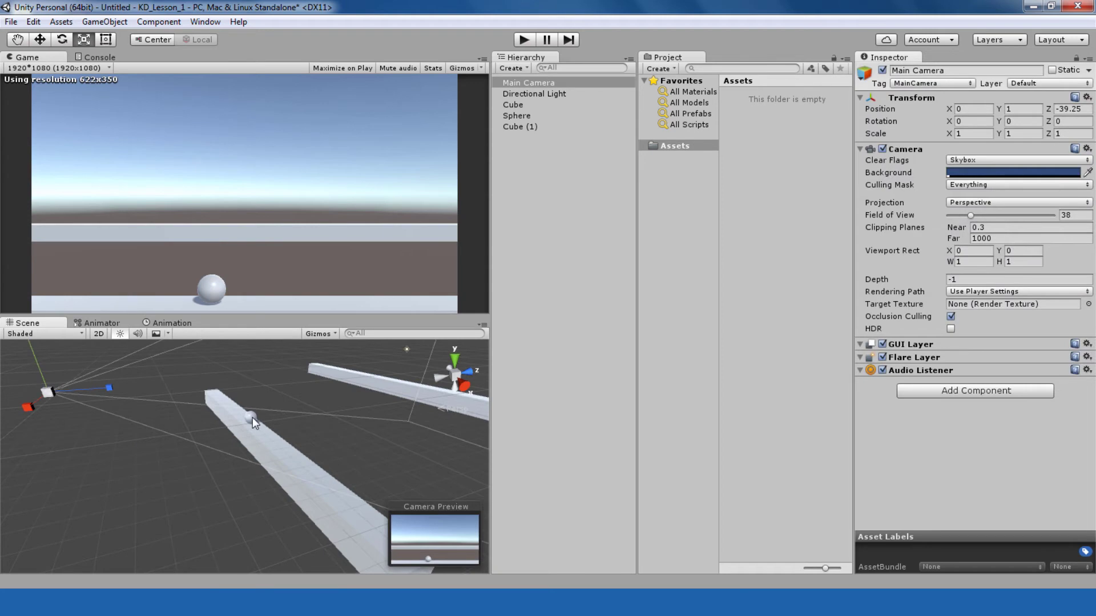
pyautogui.click(251, 418)
pyautogui.click(289, 460)
pyautogui.keyDown('alt'); pyautogui.moveTo(354, 442); pyautogui.dragTo(377, 377); pyautogui.keyUp('alt')
pyautogui.click(244, 432)
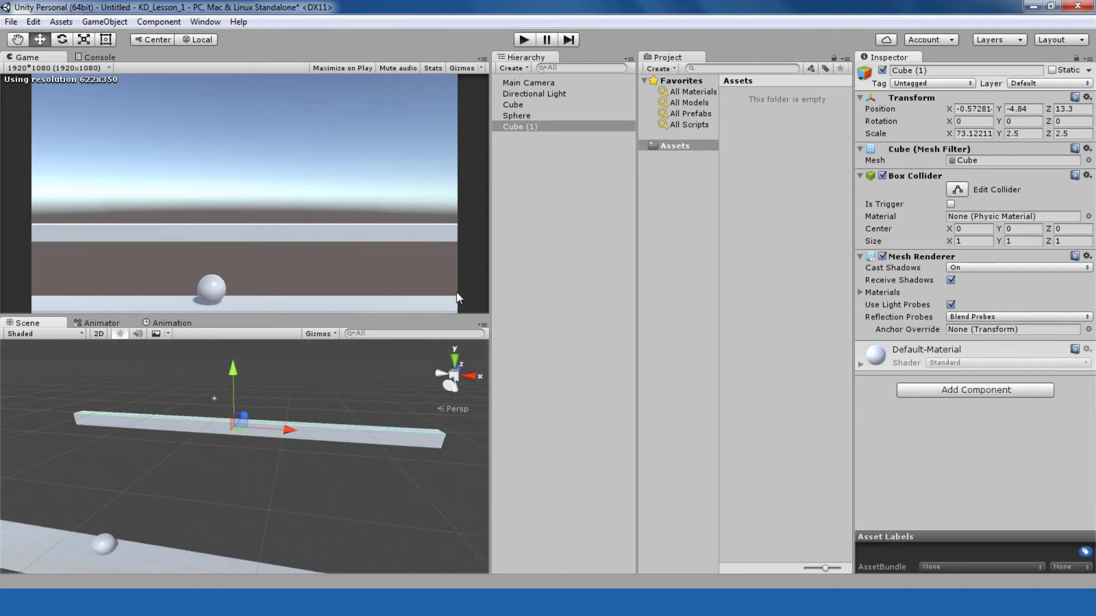
pyautogui.moveTo(308, 466); pyautogui.dragTo(402, 416, button='middle')
# - Create an empty game object at the root of the scene
pyautogui.click(525, 199)
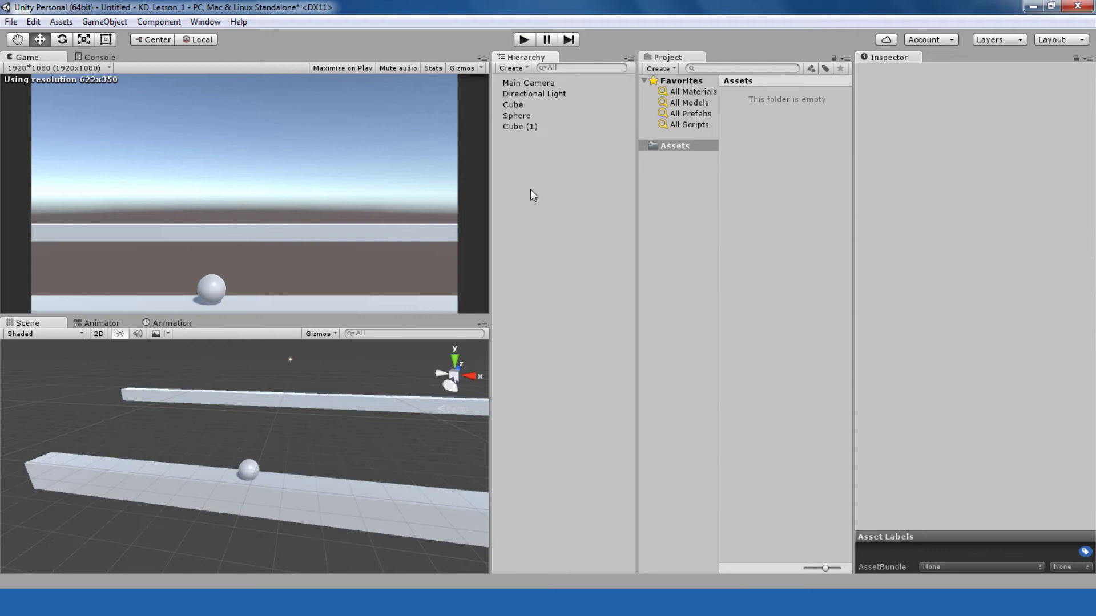
pyautogui.rightClick(525, 165)
pyautogui.click(516, 148)
pyautogui.rightClick(516, 156)
pyautogui.click(509, 147)
pyautogui.hotkey('ctrl', 'shift', 'n')
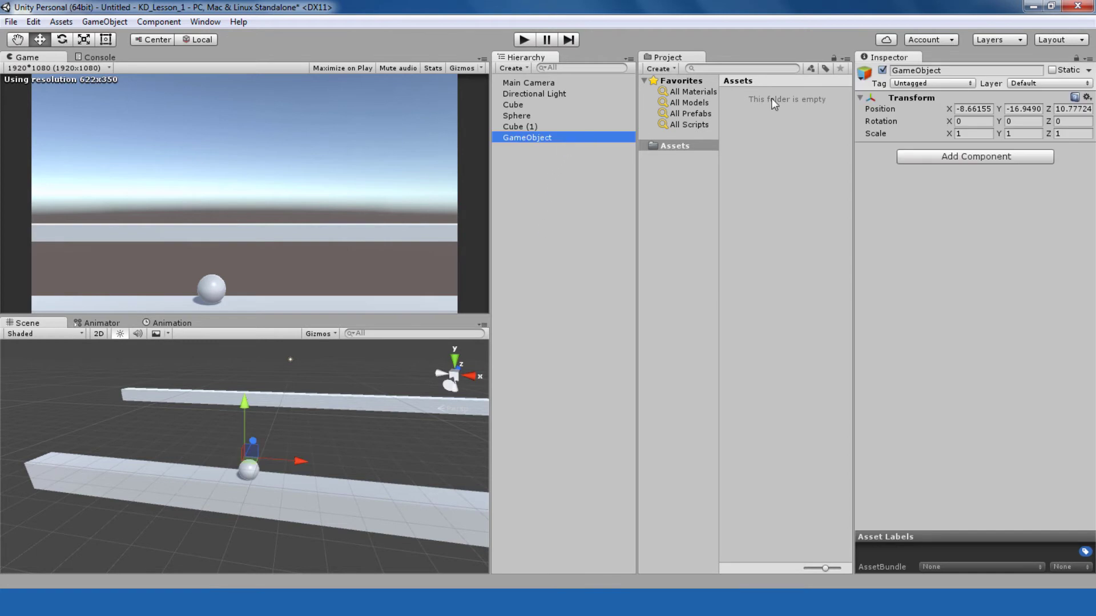
# - Rename the new empty game object as GameScene
pyautogui.click(949, 69)
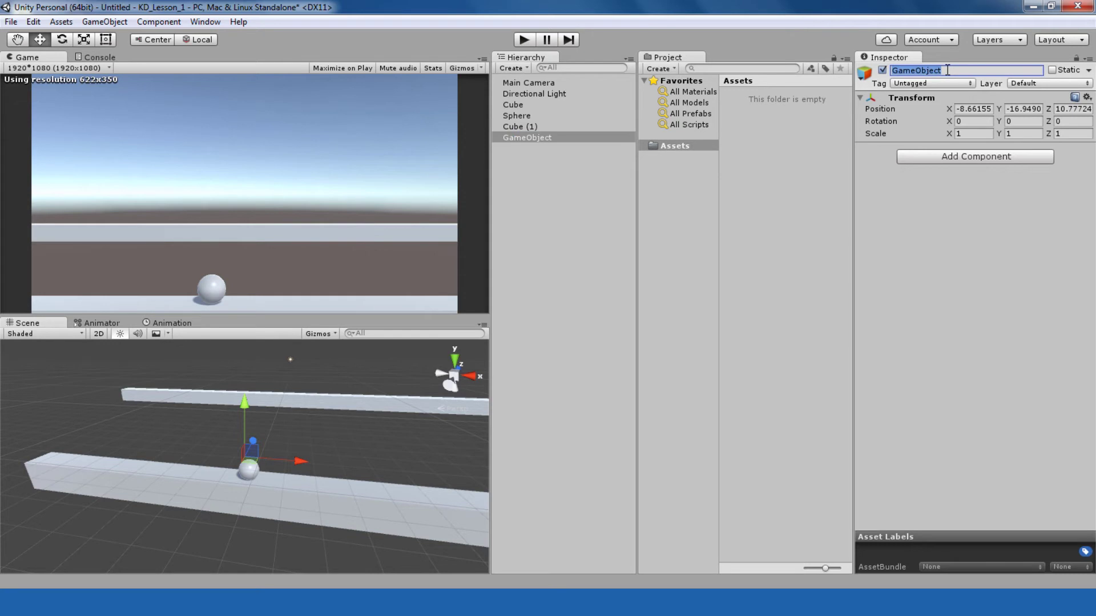
pyautogui.write('G')
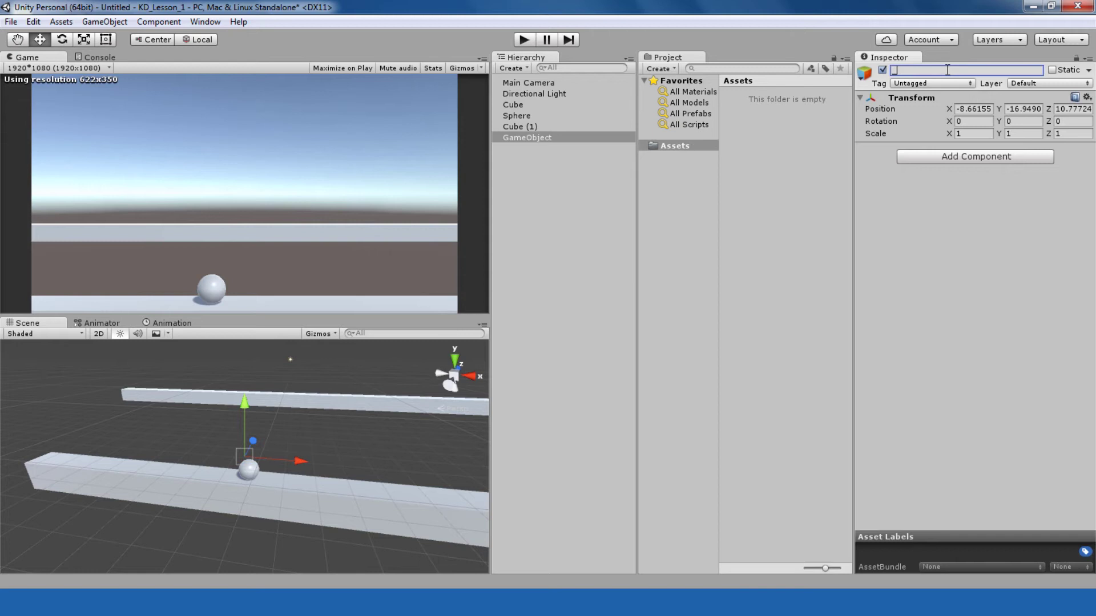
pyautogui.write('ameScene')
pyautogui.press('Return')
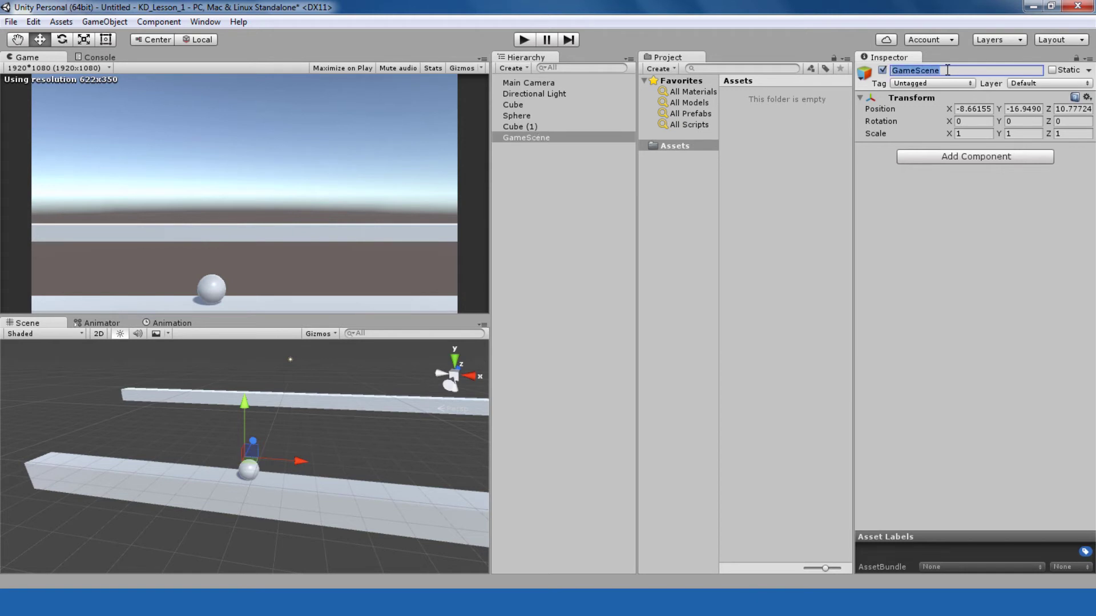
# - Rename the rear platform, Cube (1), as CanBase
pyautogui.click(536, 127)
pyautogui.click(937, 73)
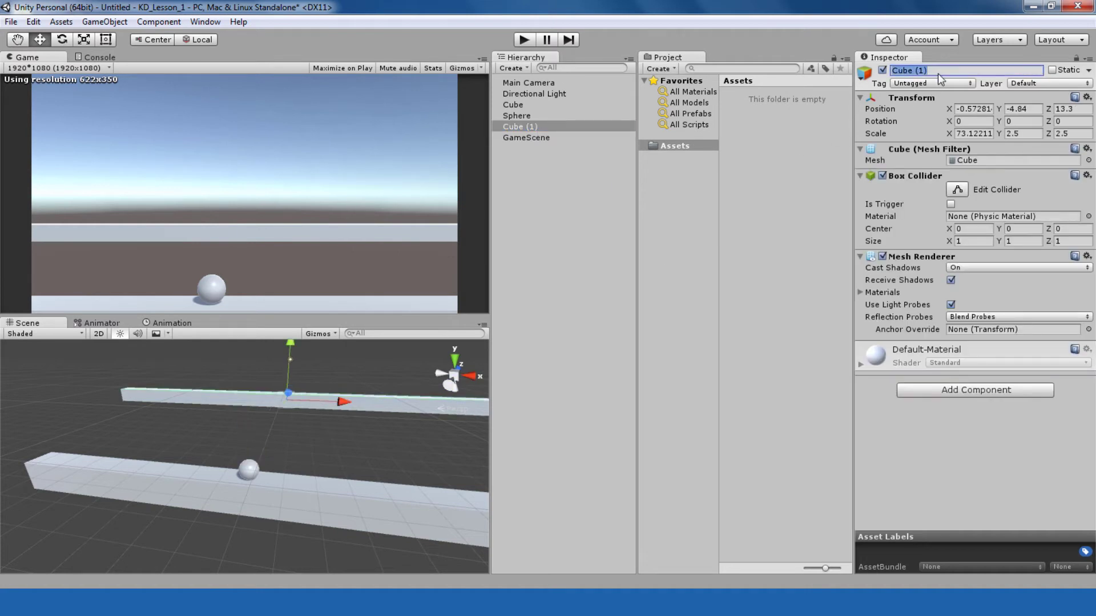
pyautogui.write('CanBase')
pyautogui.press('Return')
# - Rename the sphere as Ball
pyautogui.click(587, 115)
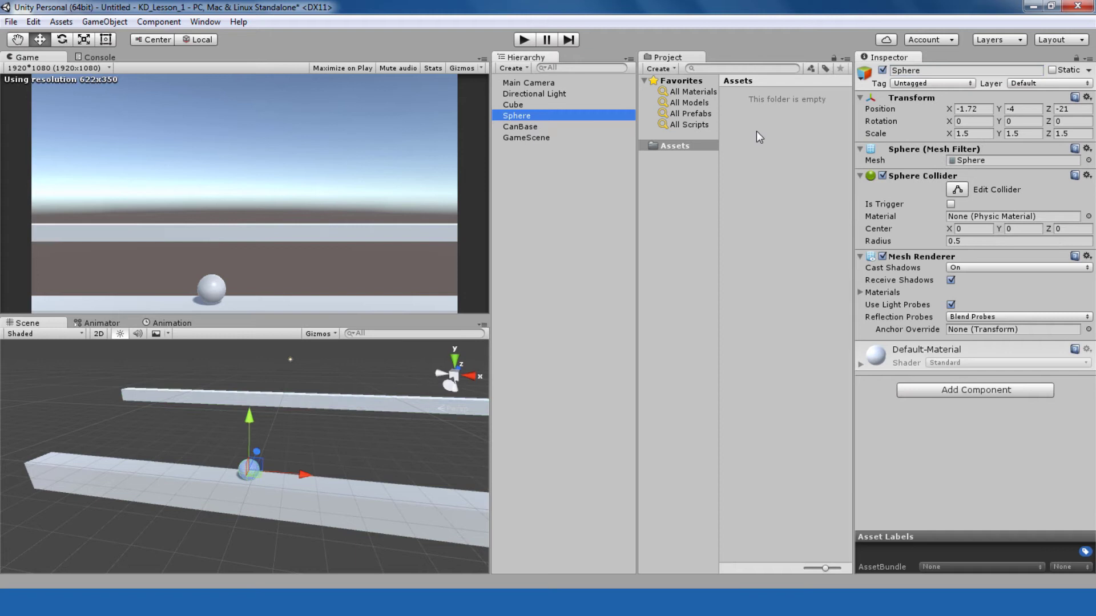
pyautogui.click(956, 69)
pyautogui.write('Ball')
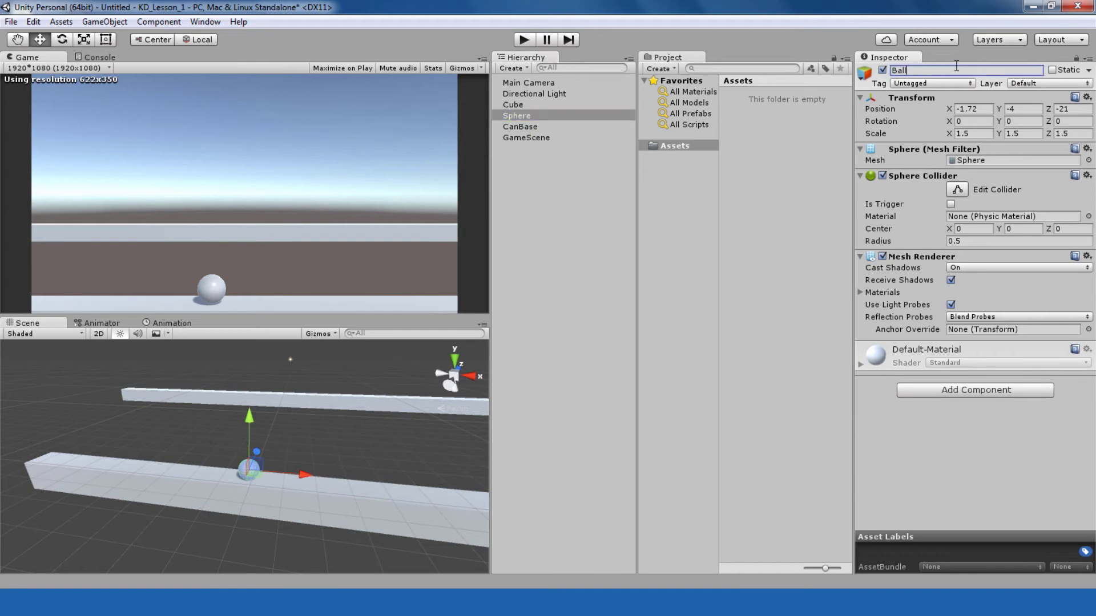
pyautogui.press('Return')
# - Rename the front platform cube as BallBase
pyautogui.click(559, 105)
pyautogui.click(922, 71)
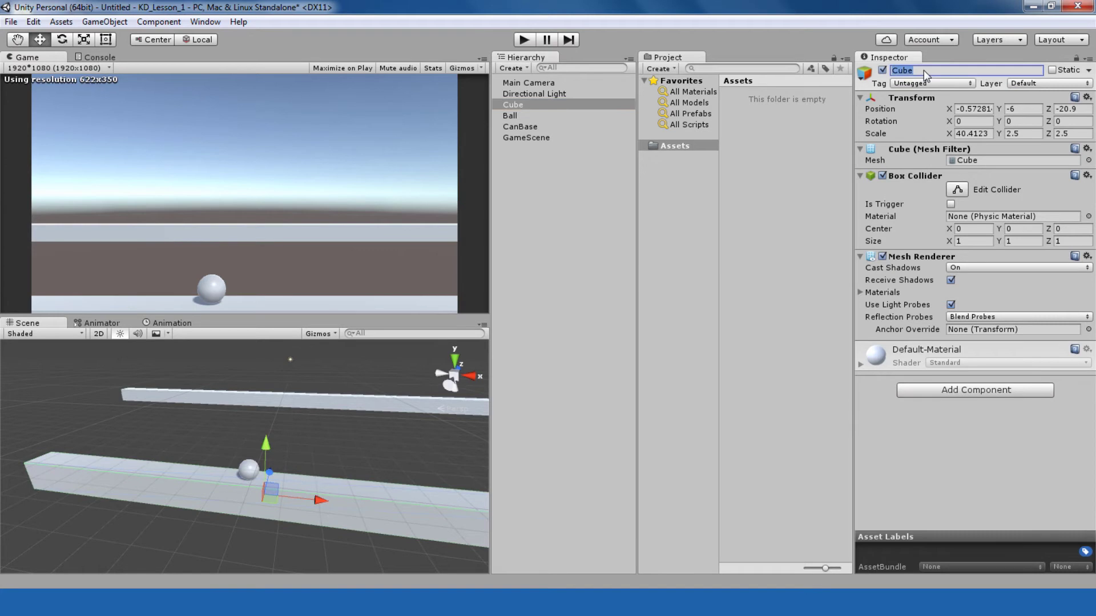
pyautogui.write('BallBase')
pyautogui.press('Return')
# - Make BallBase, Ball and CanBase children of GameScene and collapse the group
pyautogui.click(517, 114)
pyautogui.keyDown('ctrl'); pyautogui.click(522, 105); pyautogui.keyUp('ctrl')
pyautogui.keyDown('ctrl'); pyautogui.click(518, 122); pyautogui.keyUp('ctrl')
pyautogui.moveTo(523, 105); pyautogui.dragTo(531, 137)
pyautogui.click(526, 105)
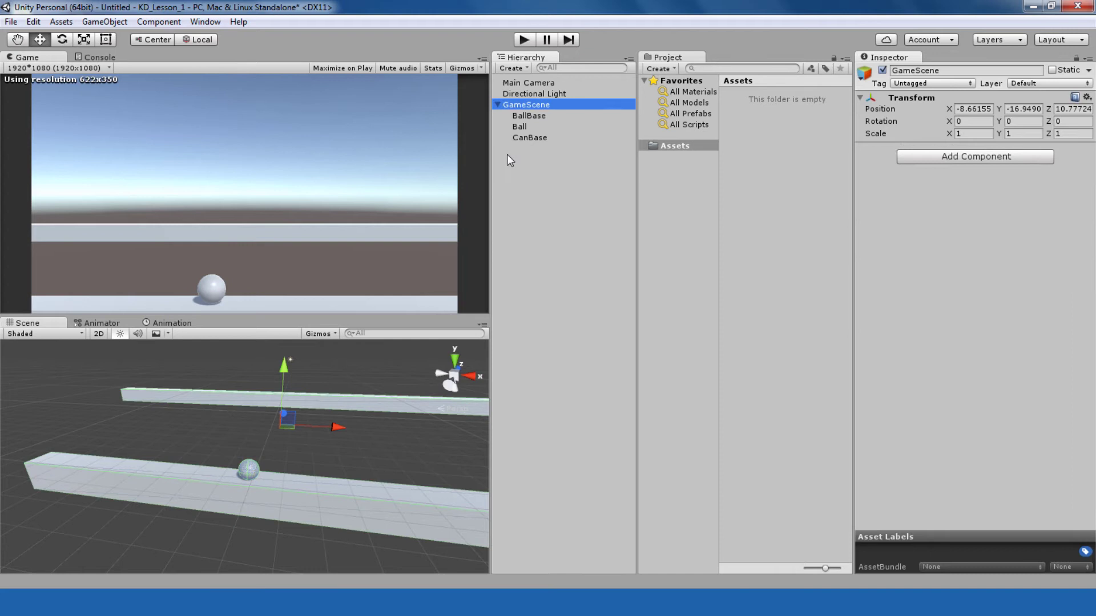
pyautogui.click(499, 105)
pyautogui.keyDown('alt'); pyautogui.moveTo(364, 344); pyautogui.dragTo(375, 392); pyautogui.keyUp('alt')
pyautogui.hotkey('ctrl', 'z')
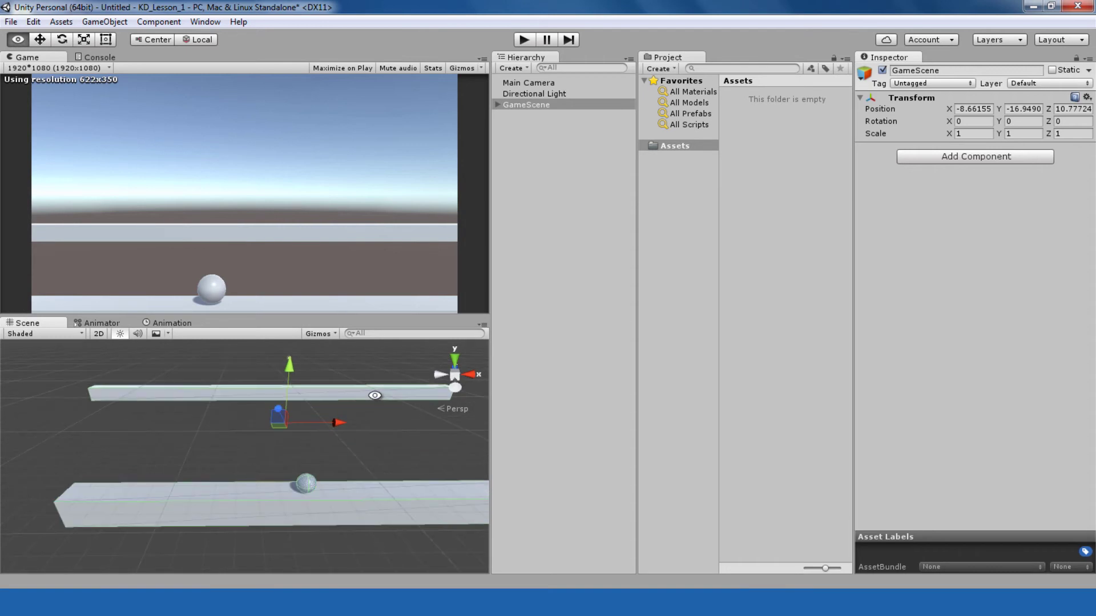
pyautogui.scroll(3, 367, 392)
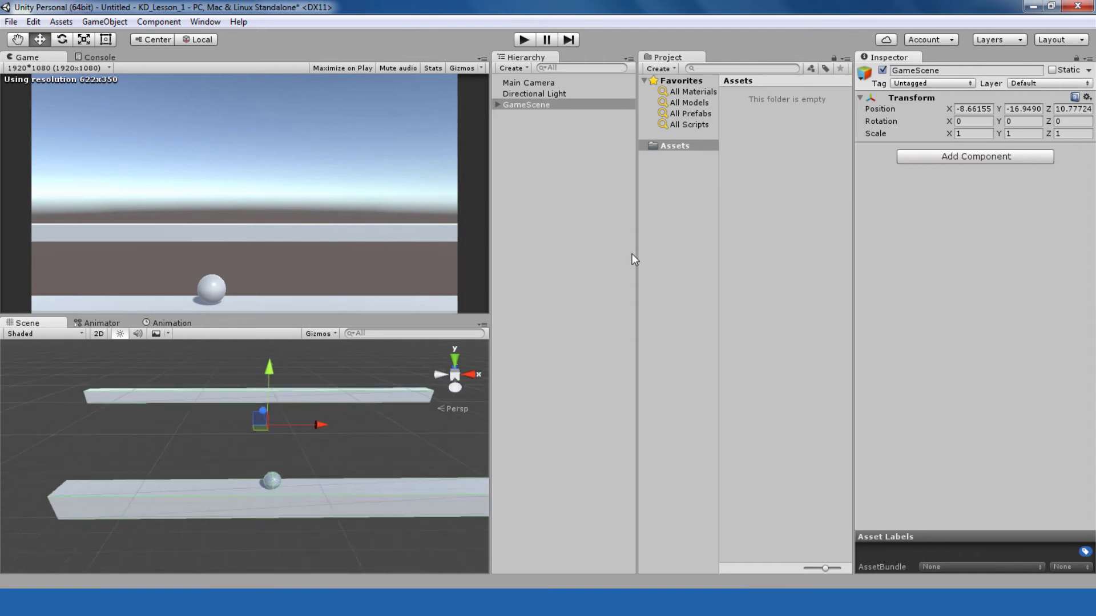
pyautogui.keyDown('alt'); pyautogui.moveTo(377, 451); pyautogui.dragTo(366, 428); pyautogui.keyUp('alt')
# - Create a folder named Texture inside the project's Assets folder
pyautogui.click(675, 164)
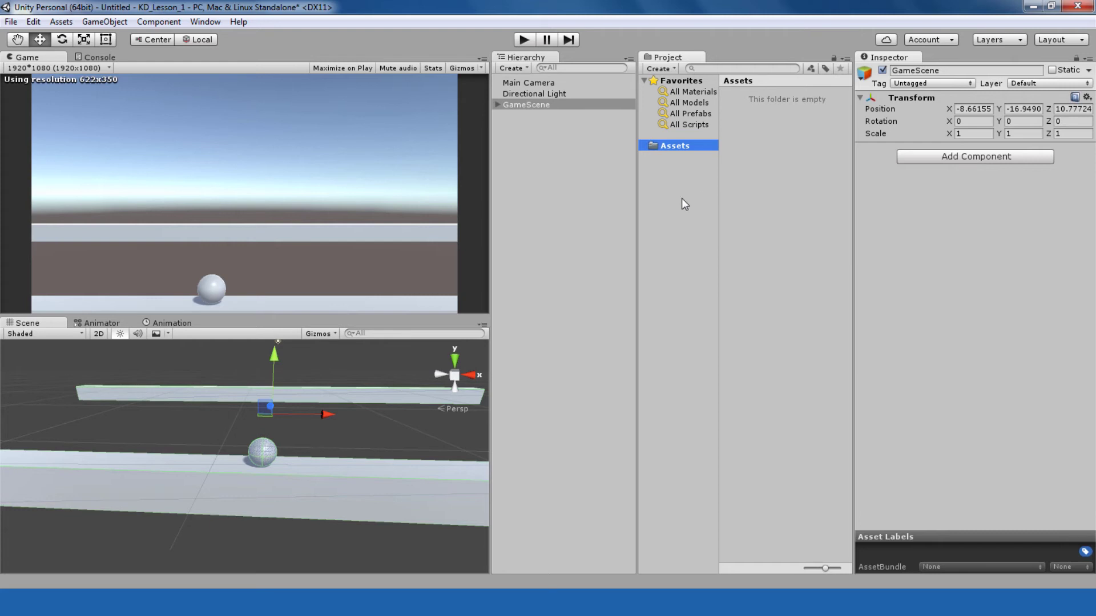
pyautogui.rightClick(673, 147)
pyautogui.moveTo(705, 156)
pyautogui.click(629, 156)
pyautogui.write('Te')
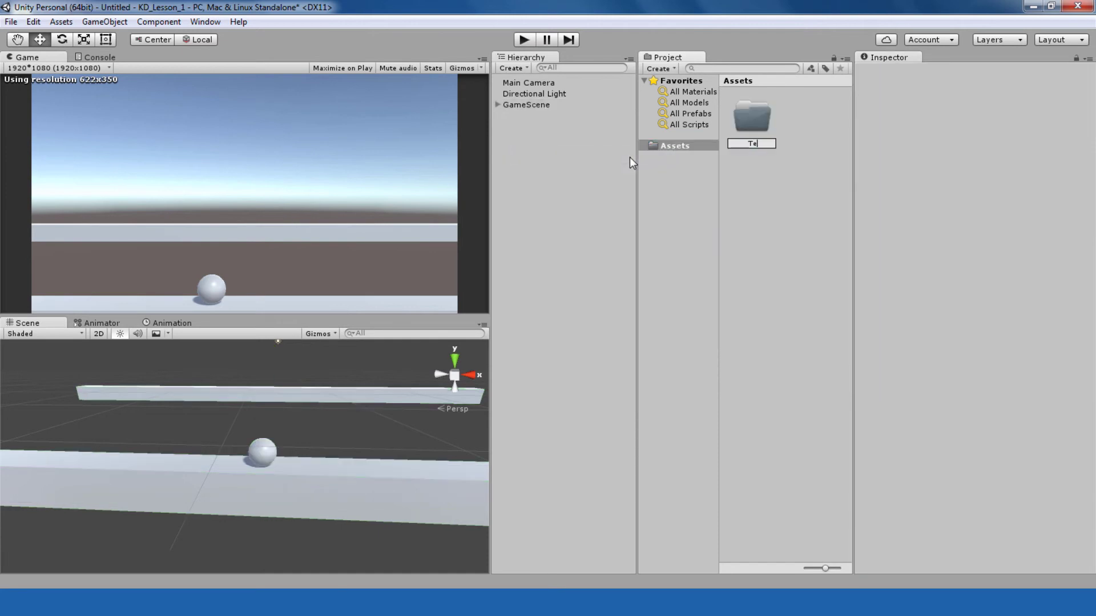
pyautogui.write('xture')
pyautogui.press('Return')
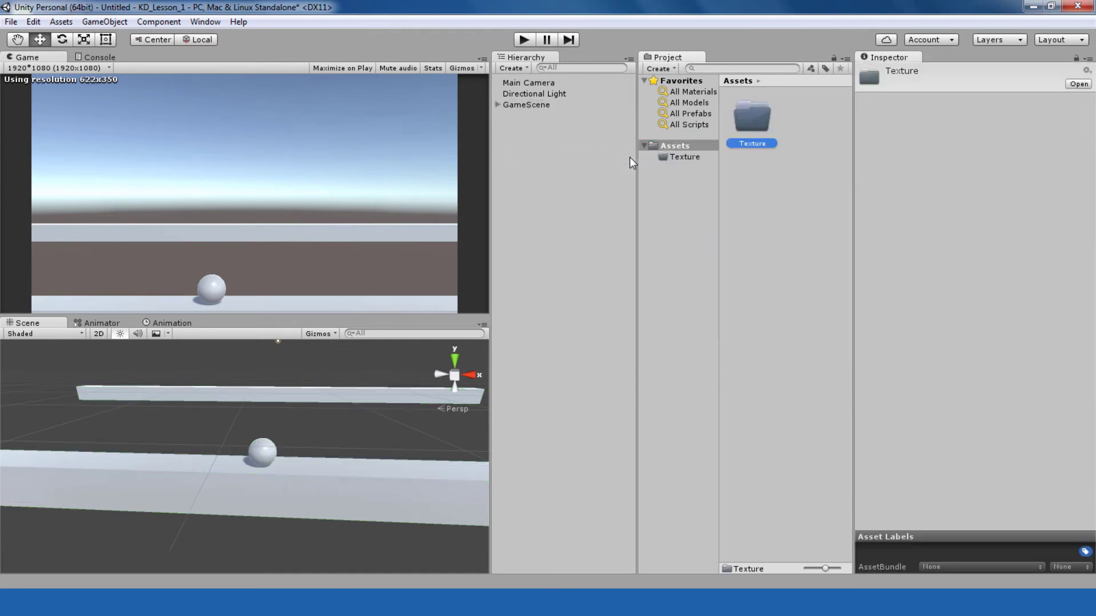
# - Create a second folder named Material inside the Assets folder
pyautogui.rightClick(673, 146)
pyautogui.moveTo(690, 155)
pyautogui.click(618, 155)
pyautogui.write('Ma')
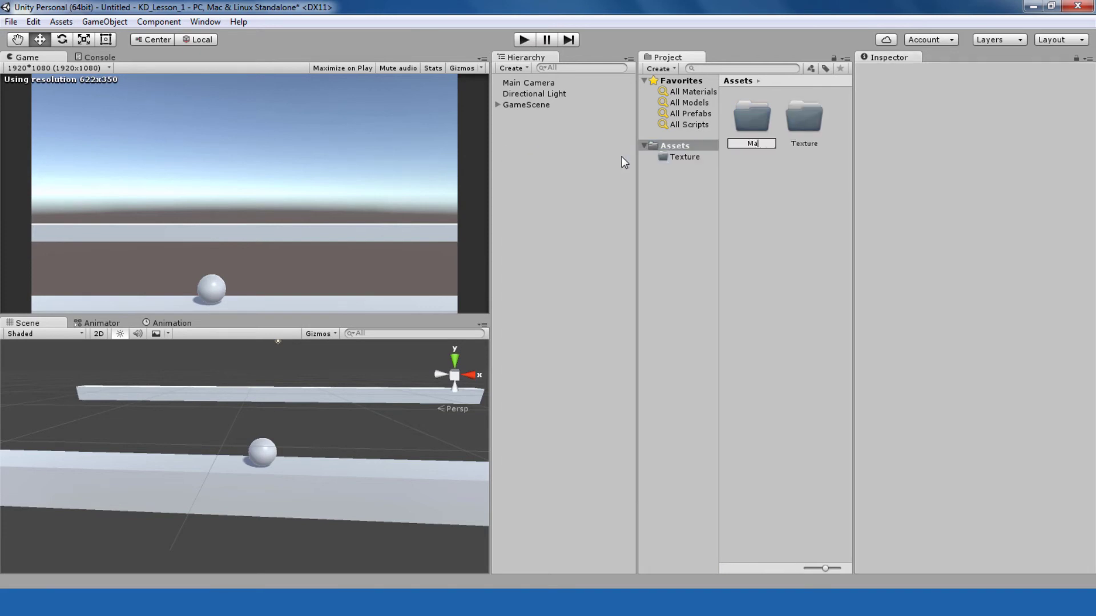
pyautogui.write('terial')
pyautogui.press('Return')
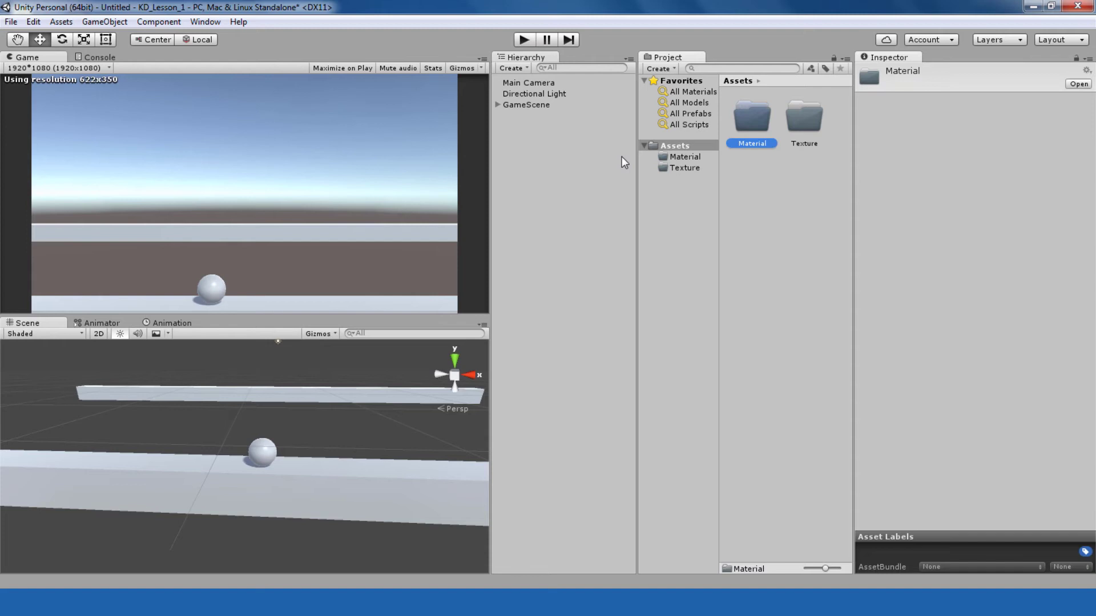
# - Import the Ball image into the Texture folder as a new asset
pyautogui.click(679, 167)
pyautogui.rightClick(762, 185)
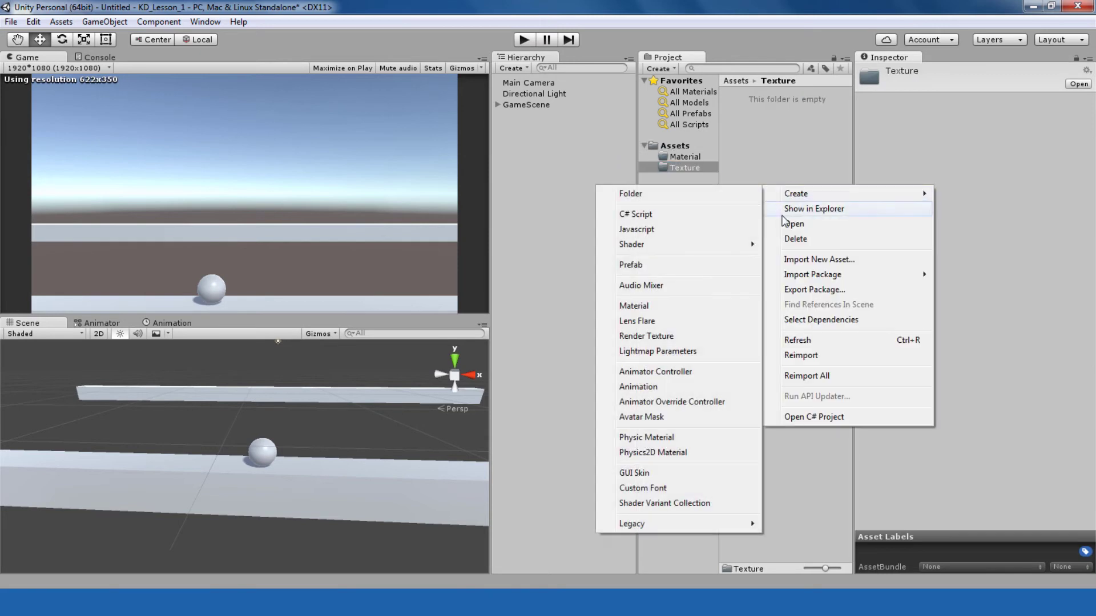
pyautogui.click(798, 260)
pyautogui.click(161, 120)
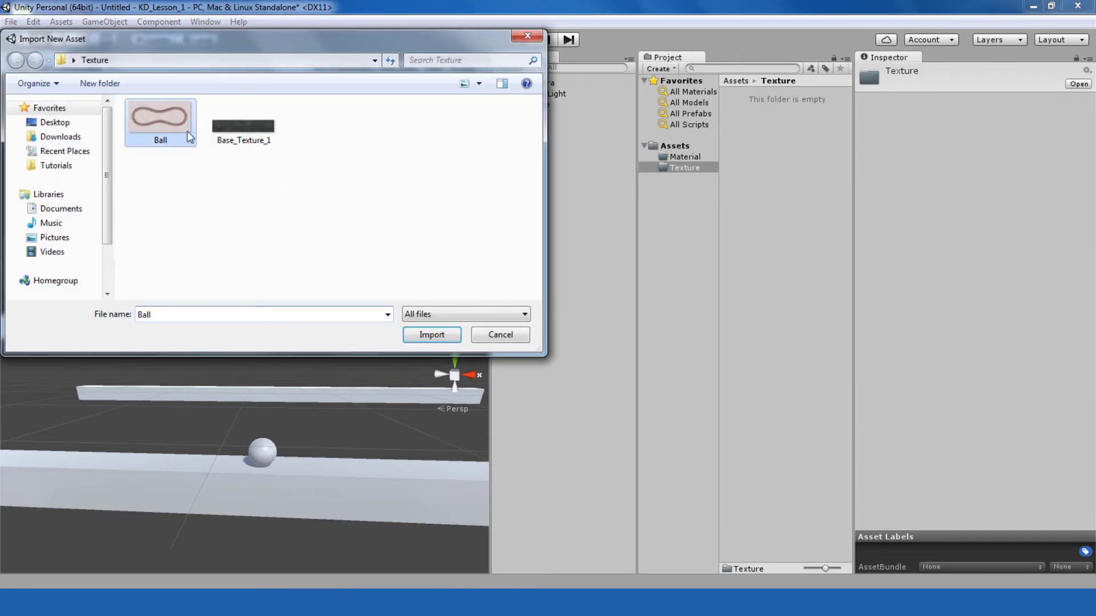
pyautogui.click(443, 338)
# - Import the Base_Texture_1 image into the Texture folder as a new asset
pyautogui.rightClick(751, 177)
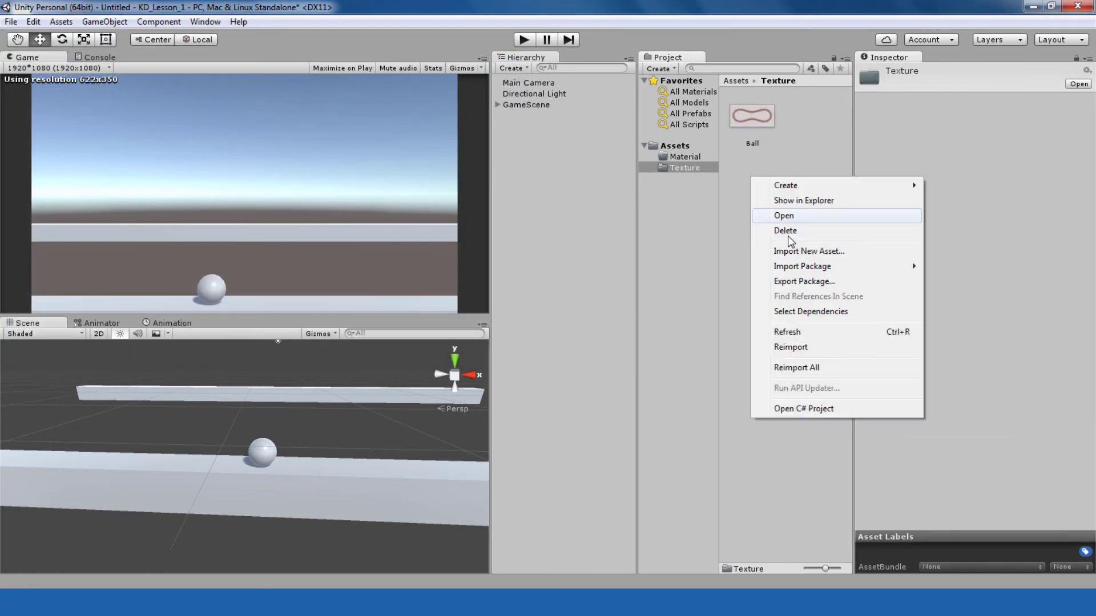
pyautogui.click(797, 251)
pyautogui.click(247, 127)
pyautogui.click(443, 333)
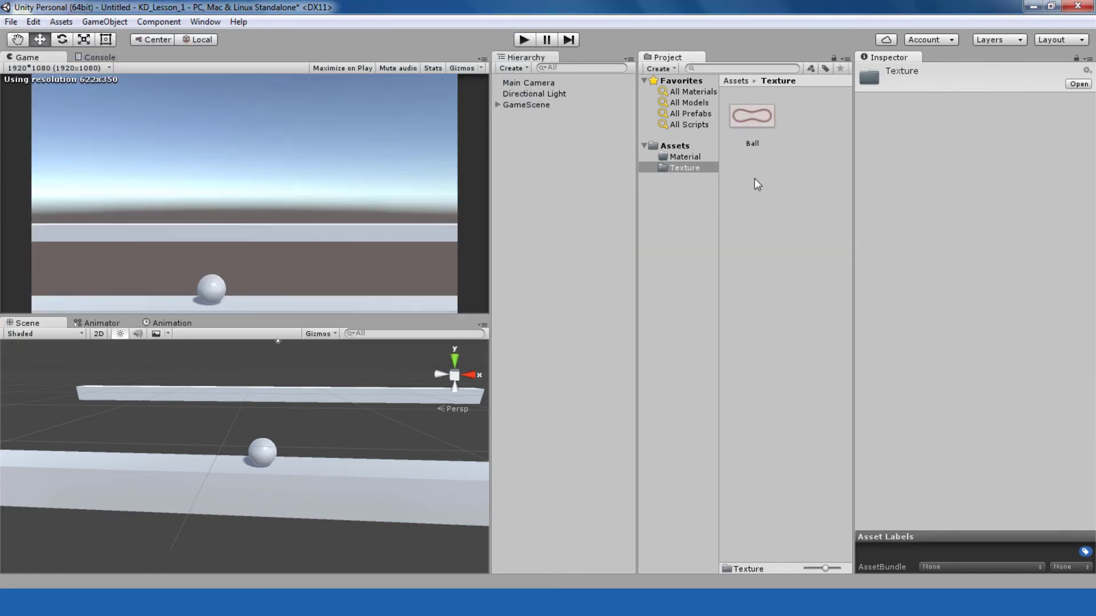
pyautogui.click(705, 156)
pyautogui.click(693, 167)
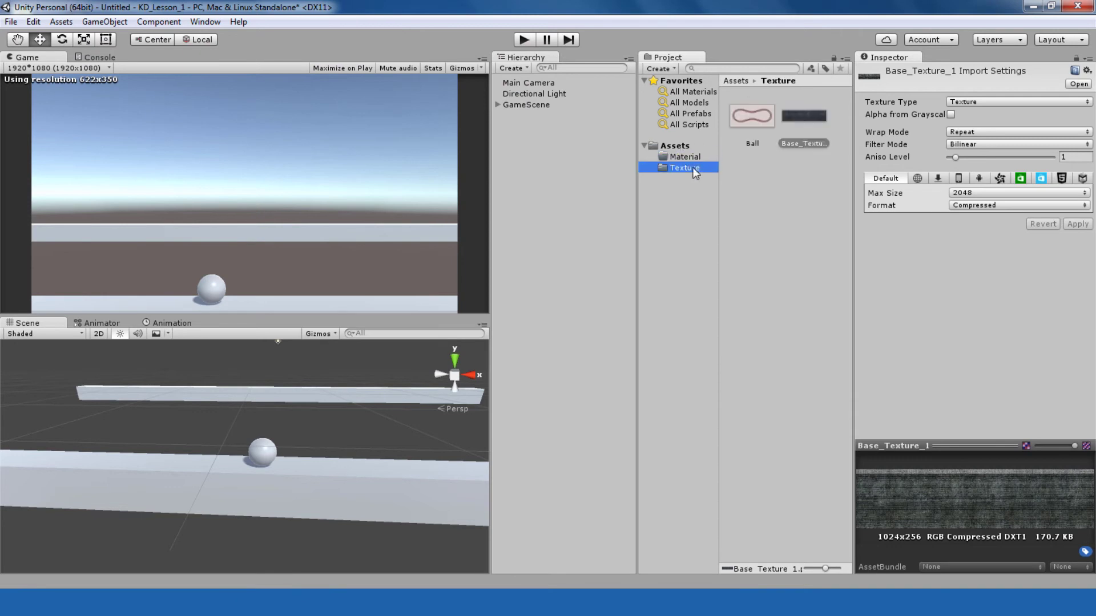
# - Create a new material named Ball in the Material folder
pyautogui.click(279, 462)
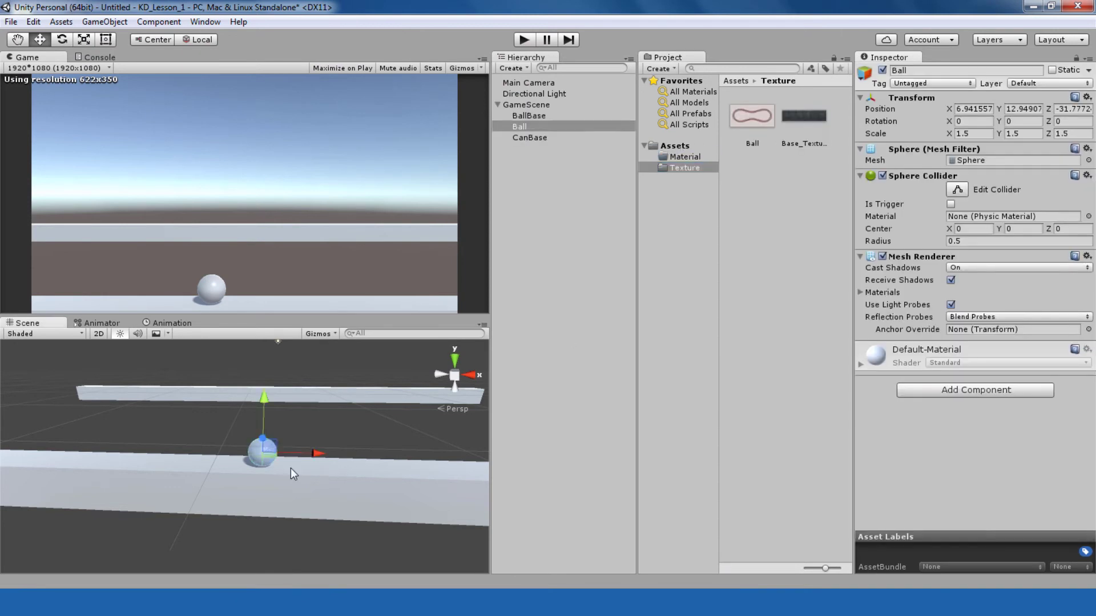
pyautogui.click(690, 159)
pyautogui.rightClick(766, 171)
pyautogui.moveTo(797, 174)
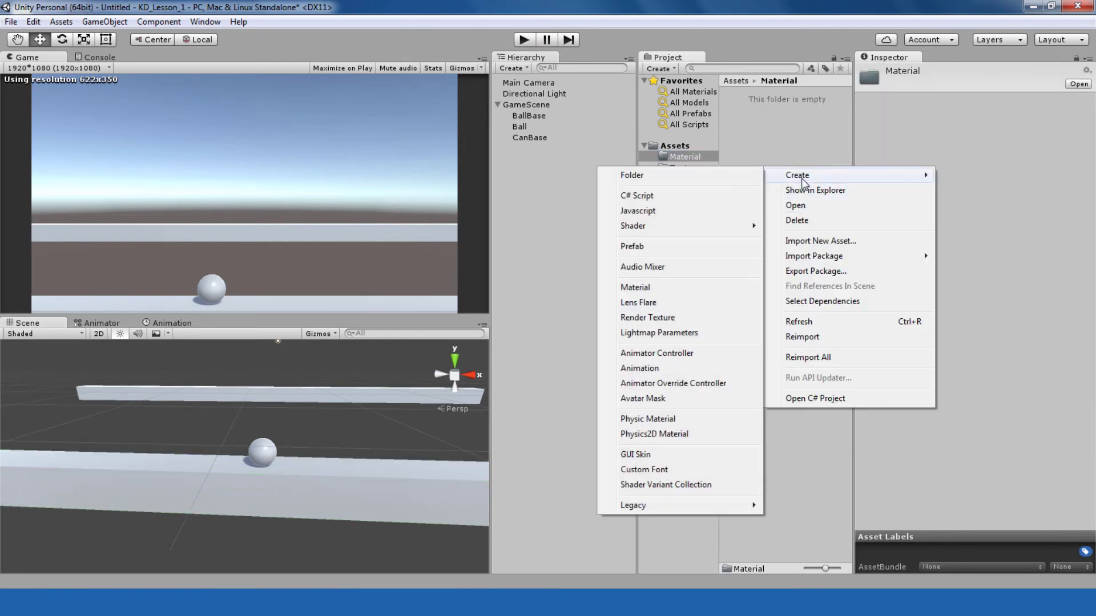
pyautogui.click(650, 288)
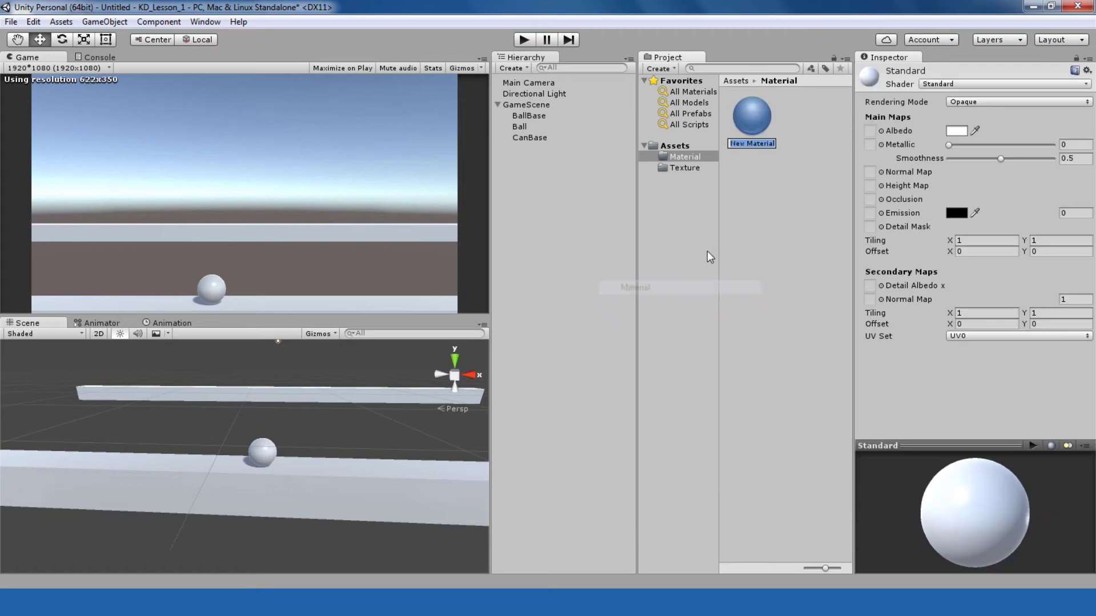
pyautogui.write('Ball')
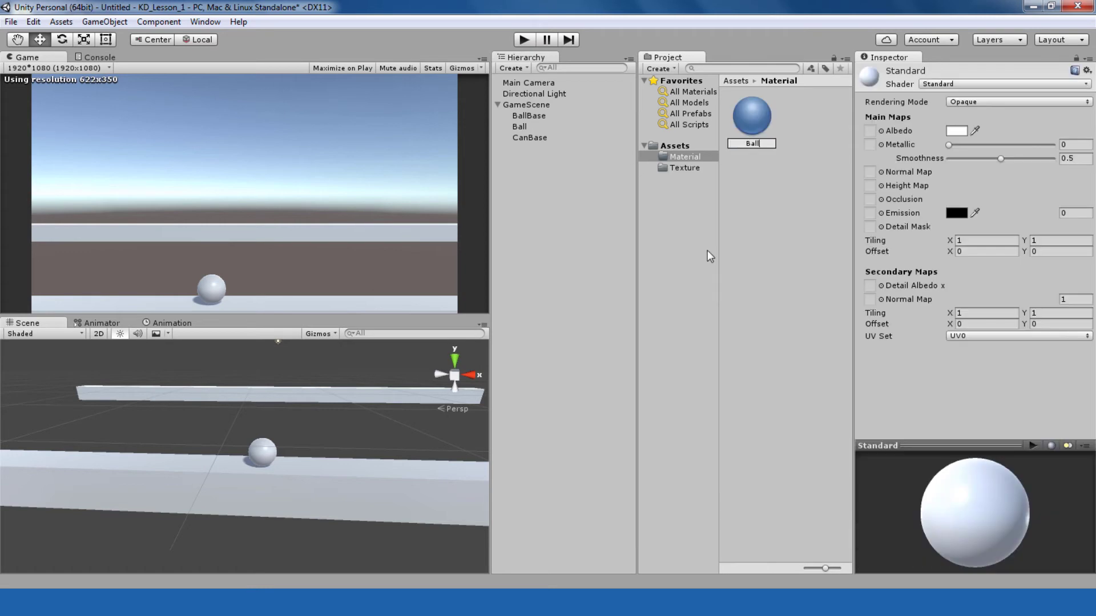
pyautogui.press('Return')
# - Create a second material named Base in the Material folder
pyautogui.rightClick(760, 190)
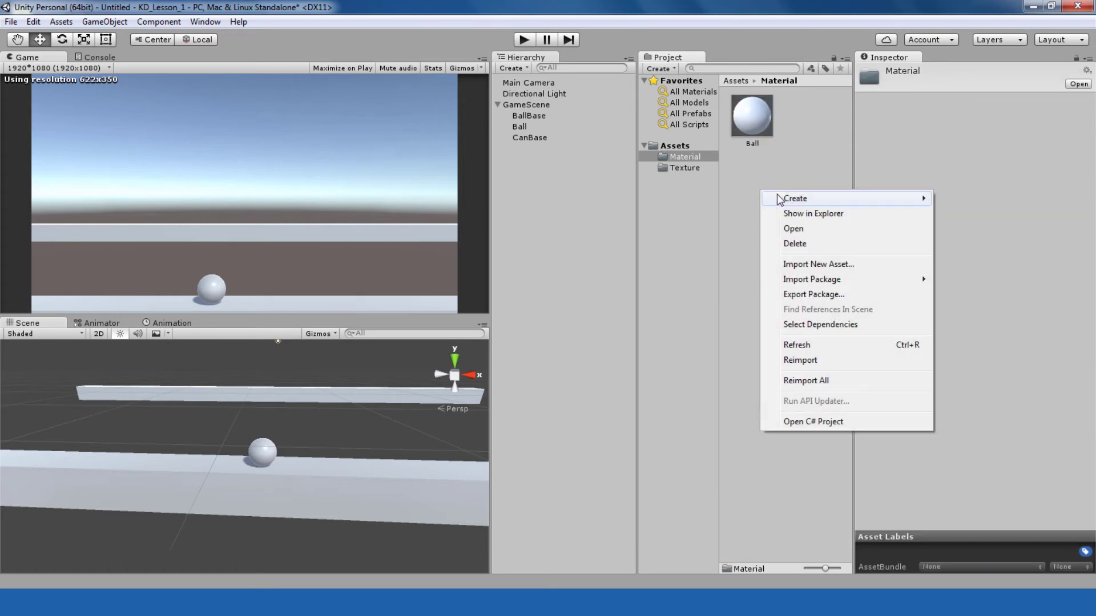
pyautogui.moveTo(776, 197)
pyautogui.click(656, 312)
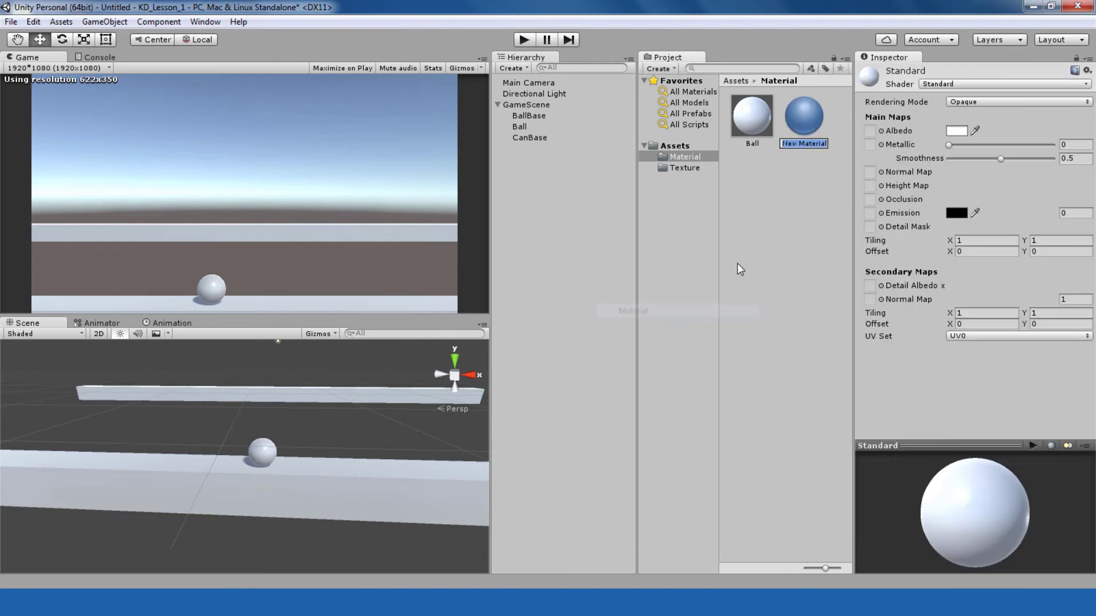
pyautogui.write('Base')
pyautogui.press('Return')
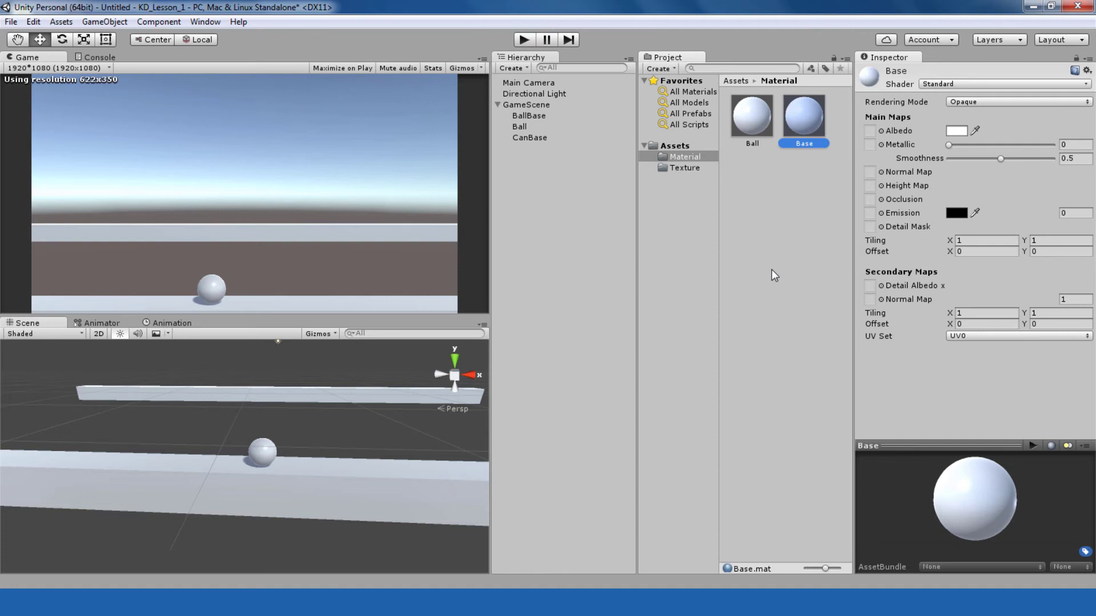
# - Assign the Ball texture to the Ball material's Albedo map
pyautogui.click(745, 131)
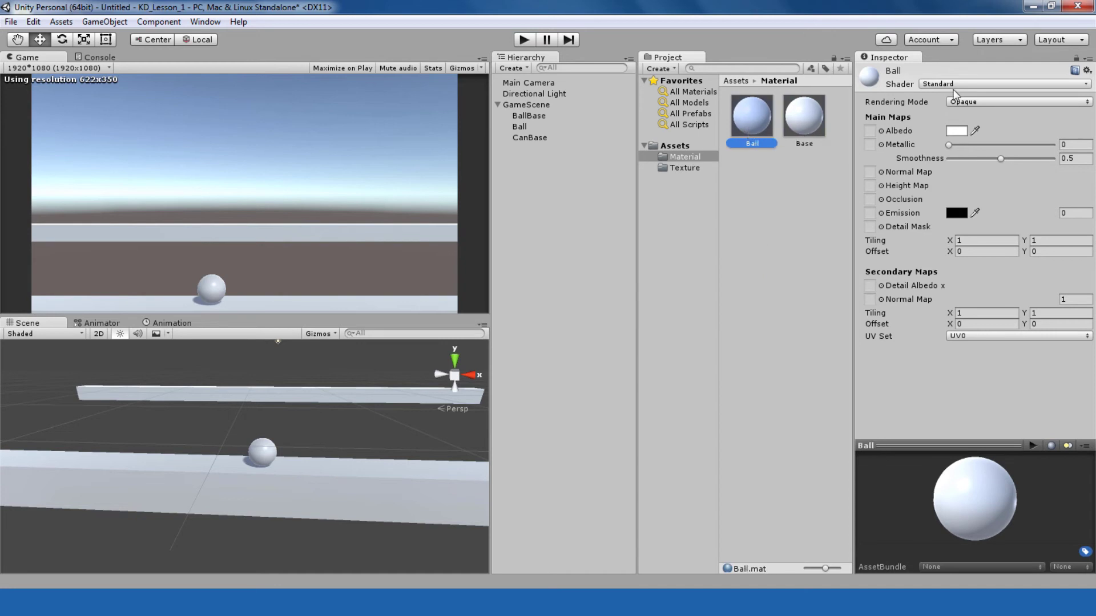
pyautogui.click(882, 131)
pyautogui.doubleClick(104, 101)
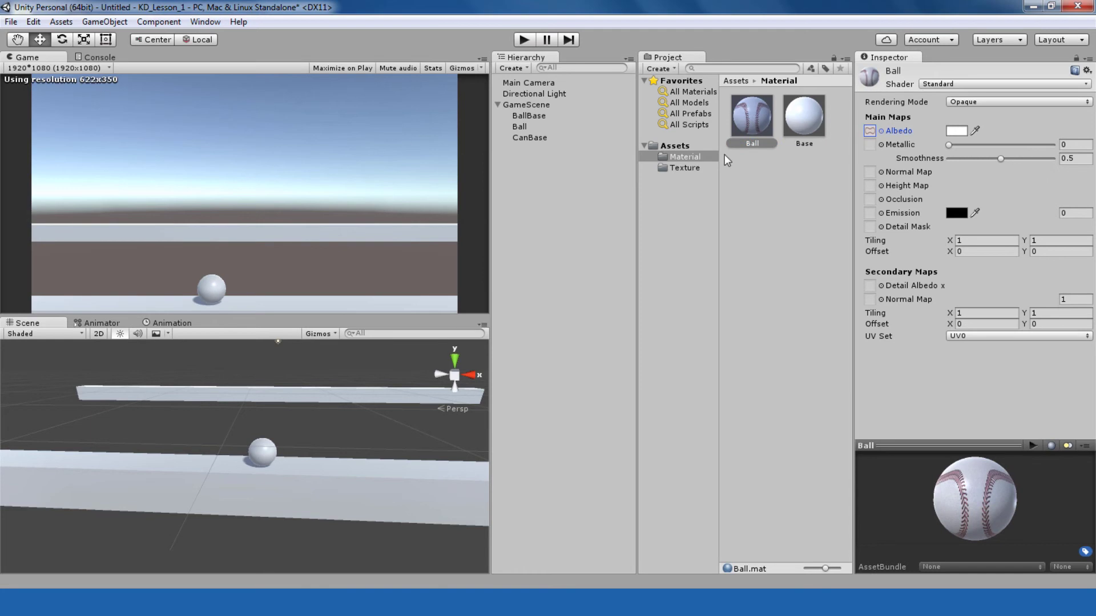
# - Assign Base_Texture_1 to the Base material's Albedo map and close the texture picker
pyautogui.click(816, 130)
pyautogui.click(882, 131)
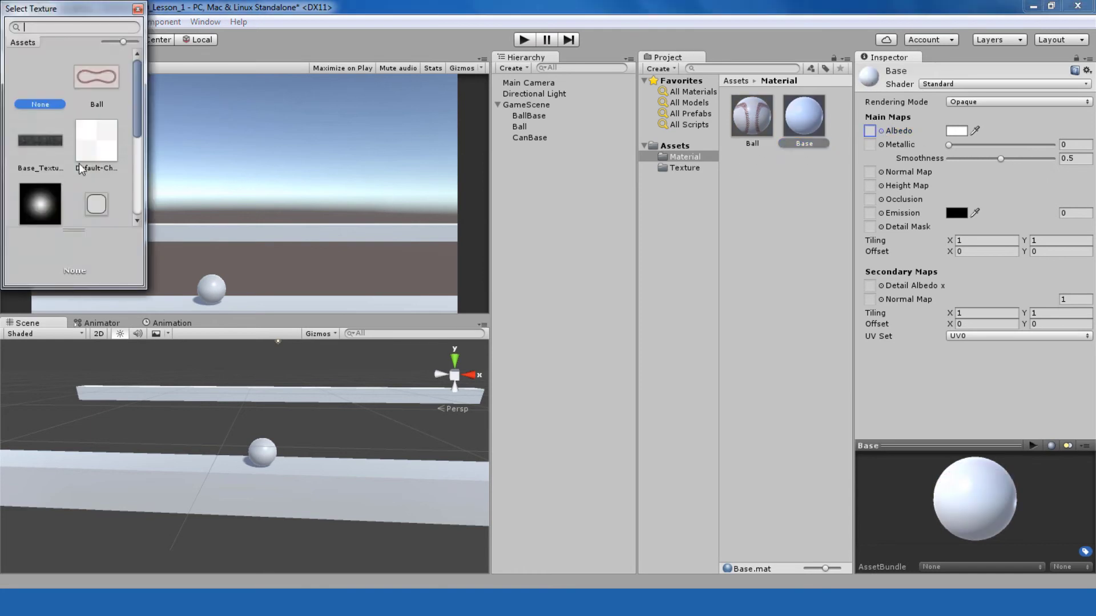
pyautogui.click(46, 137)
pyautogui.click(137, 9)
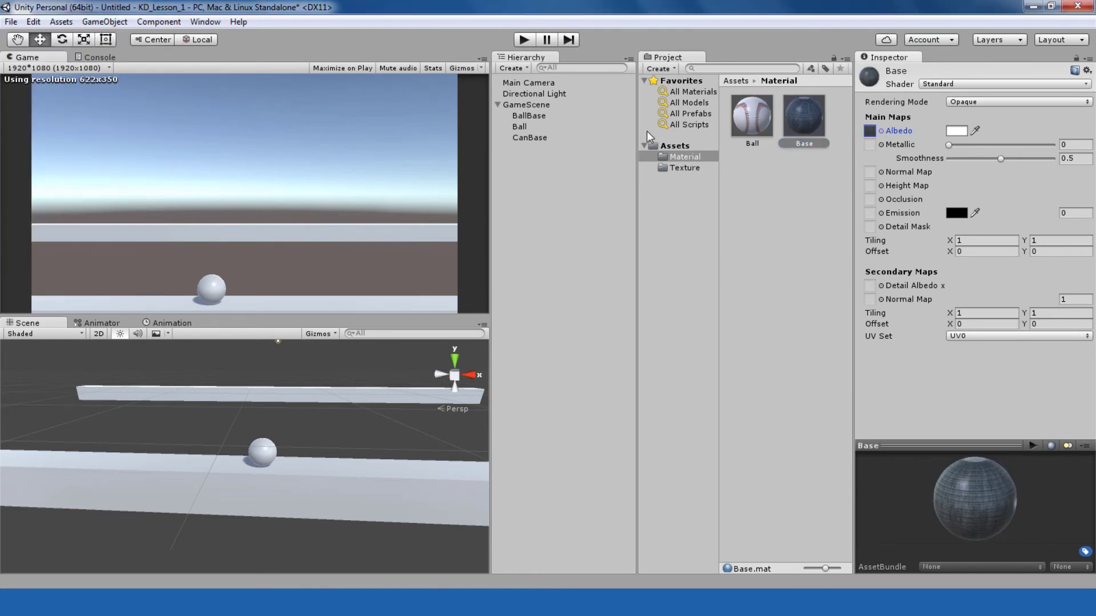
# - Lower the Ball material's Smoothness to about 0.158
pyautogui.click(747, 124)
pyautogui.moveTo(1002, 159); pyautogui.dragTo(965, 158)
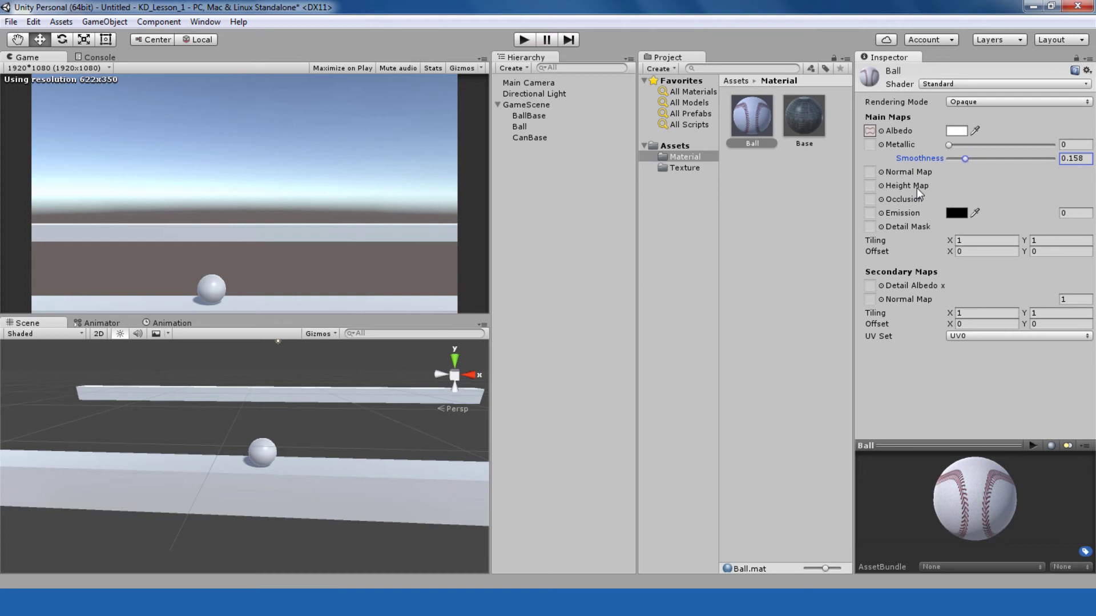
# - Change the Ball material's shader to Legacy Shaders/Self-Illumin/Diffuse
pyautogui.click(959, 85)
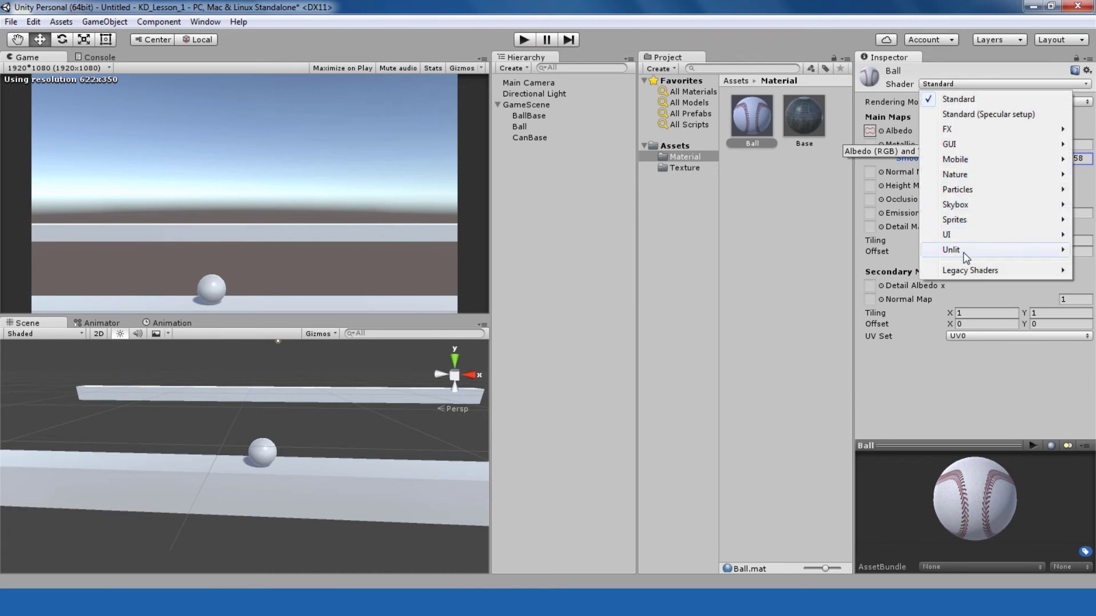
pyautogui.moveTo(970, 271)
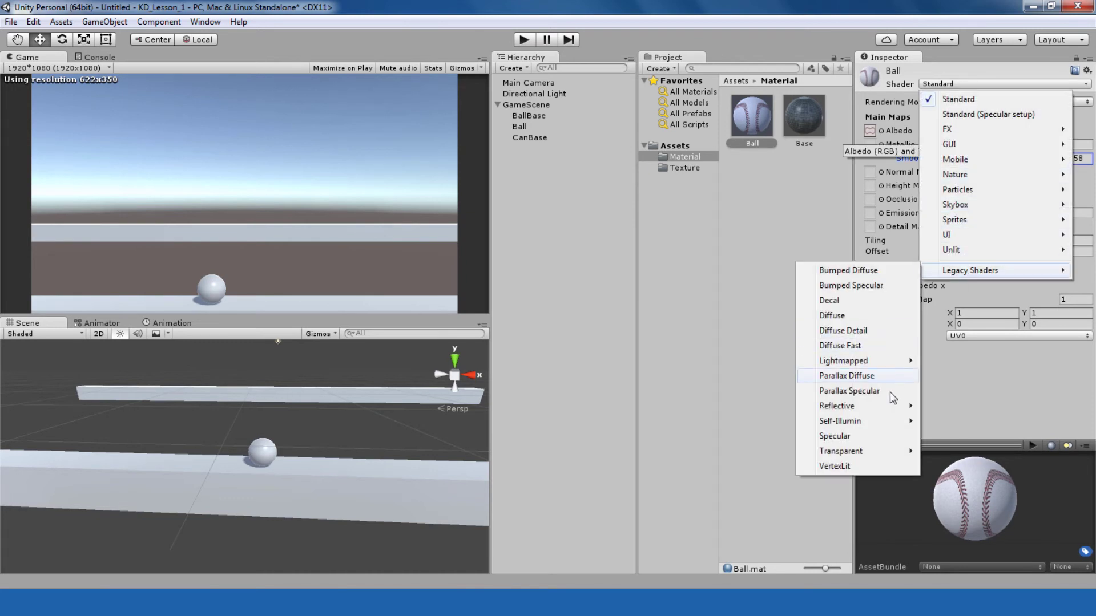
pyautogui.moveTo(885, 425)
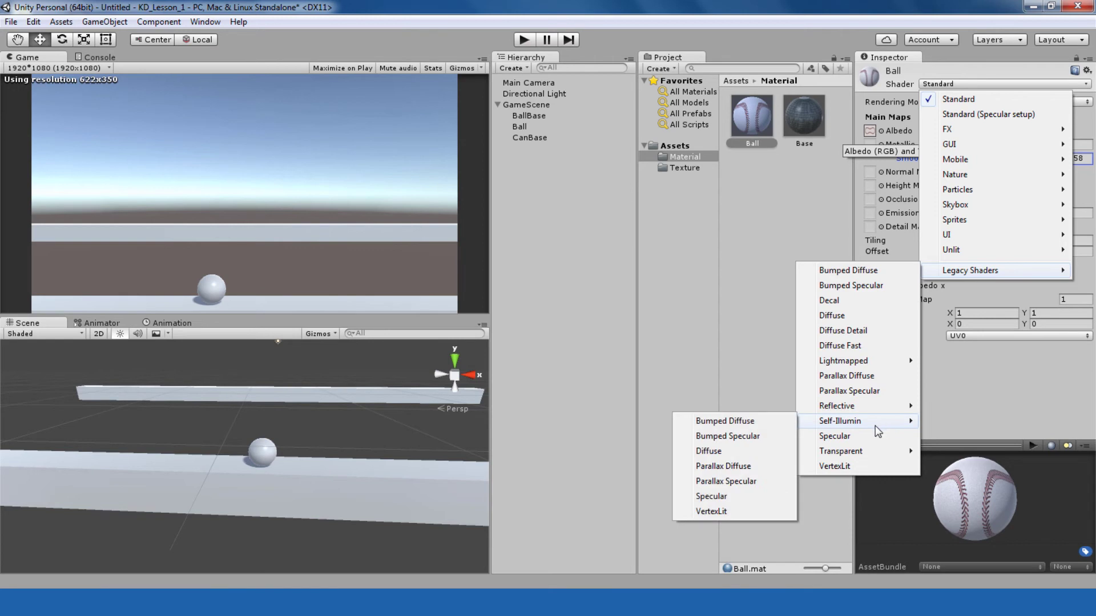
pyautogui.click(749, 451)
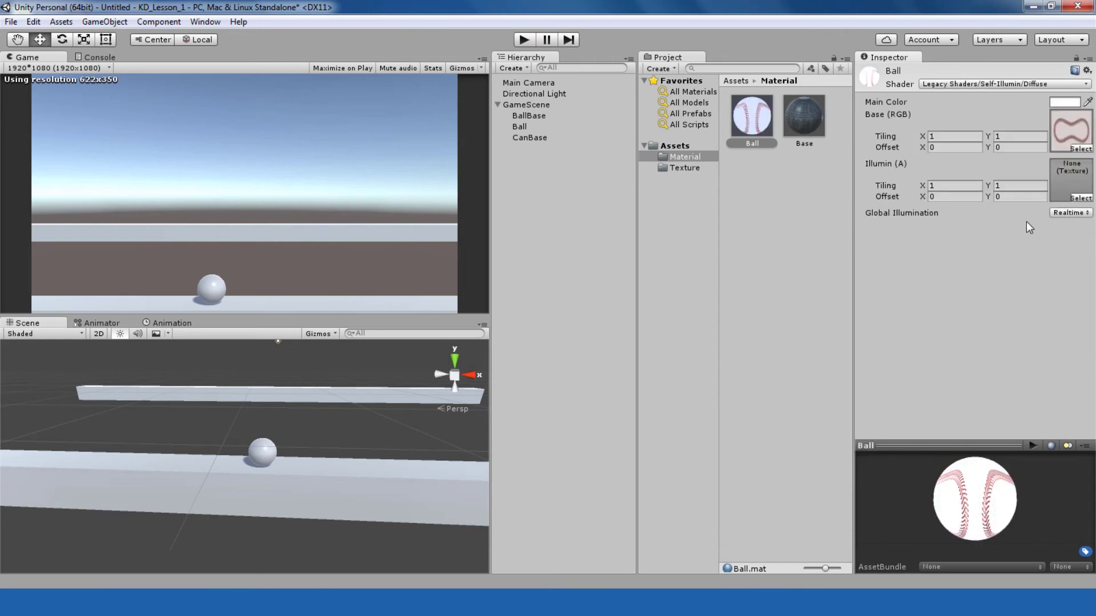
# - Darken the Ball material's Main Color to the light grey B7B7B7FF and deselect the material
pyautogui.click(1064, 103)
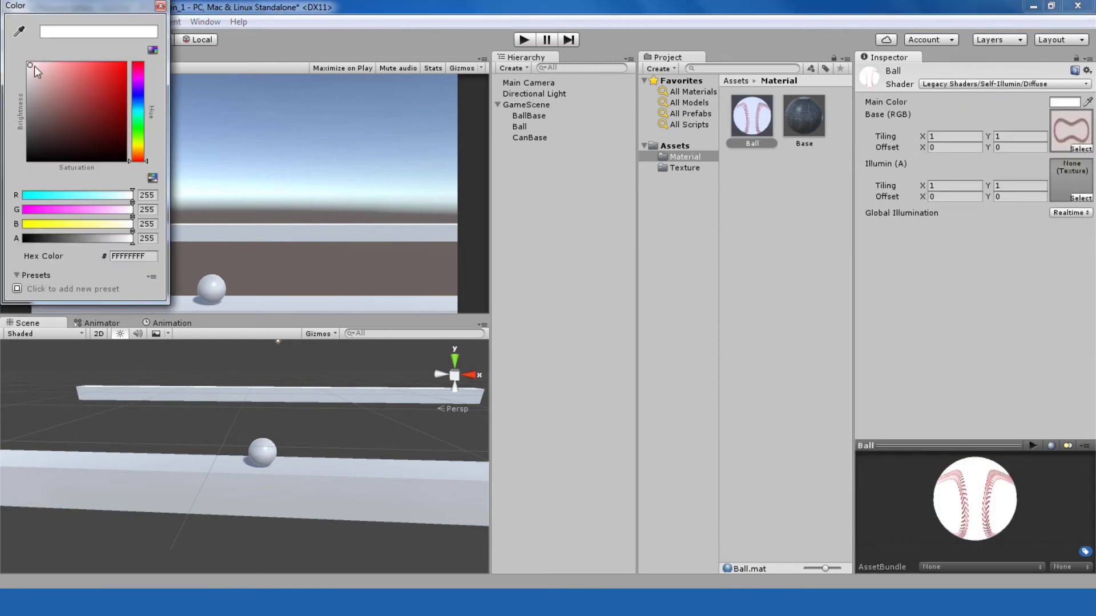
pyautogui.moveTo(27, 65)
pyautogui.mouseDown()
pyautogui.moveTo(23, 111)
pyautogui.moveTo(15, 91)
pyautogui.mouseUp()
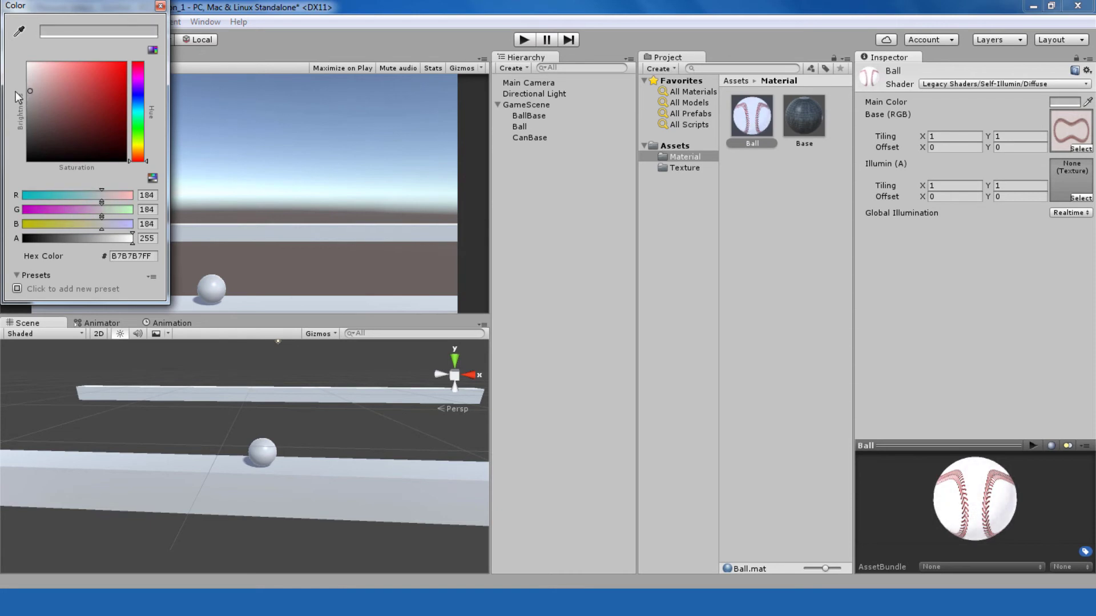
pyautogui.click(160, 6)
pyautogui.click(761, 166)
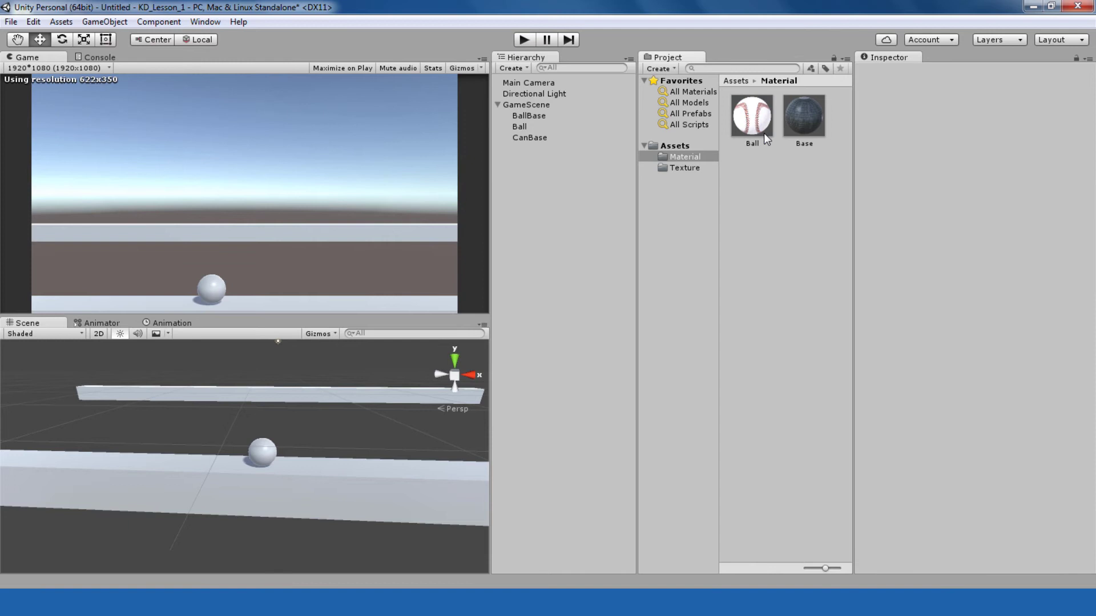
# - Apply the Ball material to the sphere and the Base material to both platforms in the scene
pyautogui.moveTo(756, 127); pyautogui.dragTo(274, 457)
pyautogui.moveTo(814, 122); pyautogui.dragTo(399, 512)
pyautogui.moveTo(807, 124); pyautogui.dragTo(365, 452)
# - Frame the ball in the scene and darken the Ball material's Main Color to the grey 7D7D7DFF
pyautogui.click(282, 492)
pyautogui.press('f')
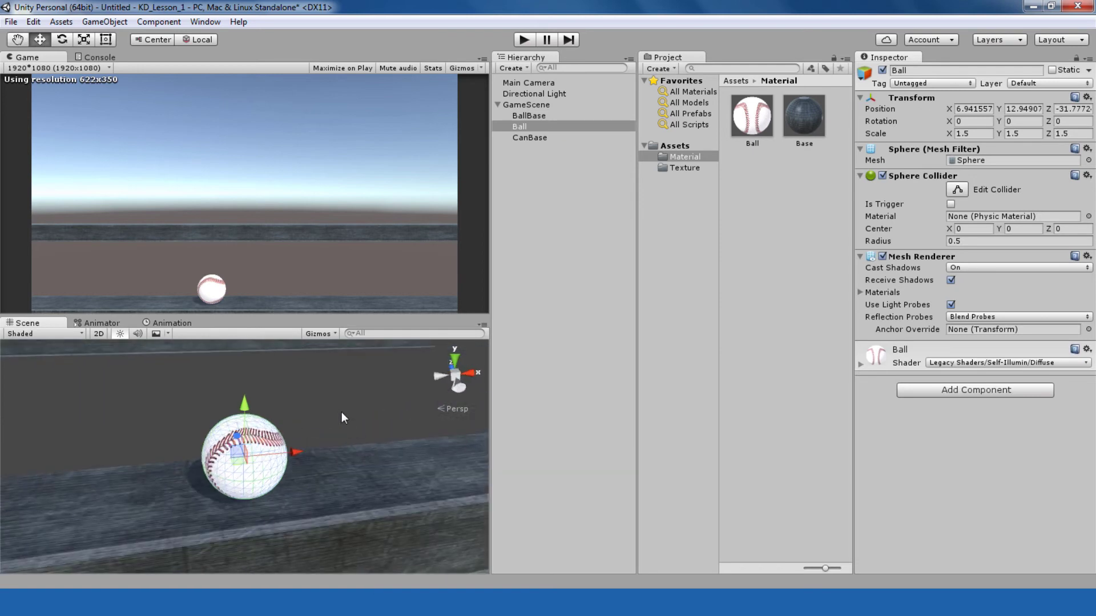
pyautogui.click(749, 162)
pyautogui.click(751, 117)
pyautogui.click(1065, 102)
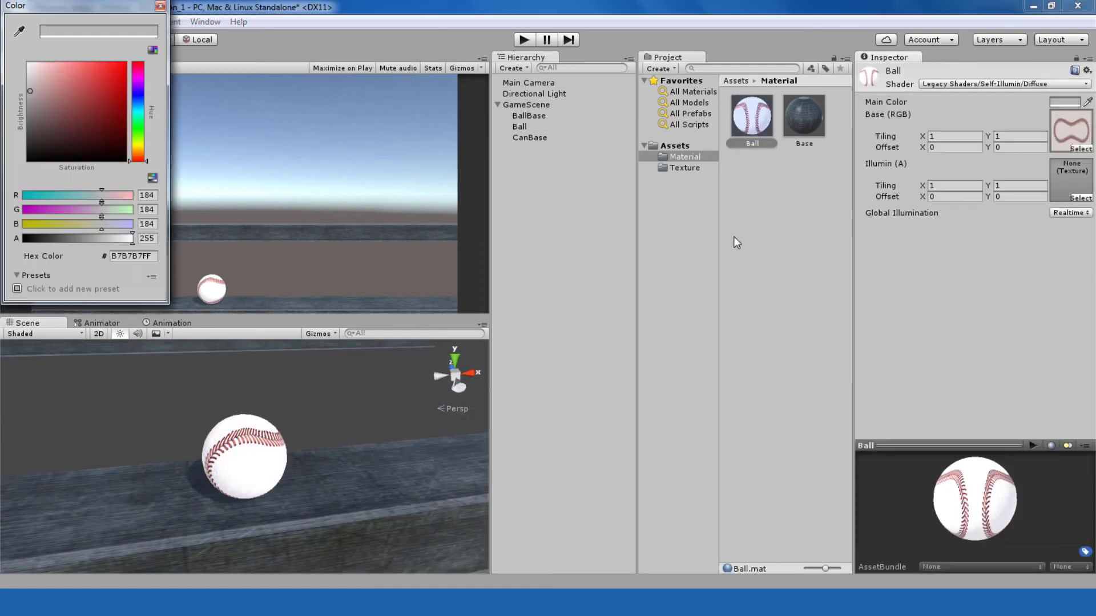
pyautogui.moveTo(29, 90); pyautogui.dragTo(25, 112)
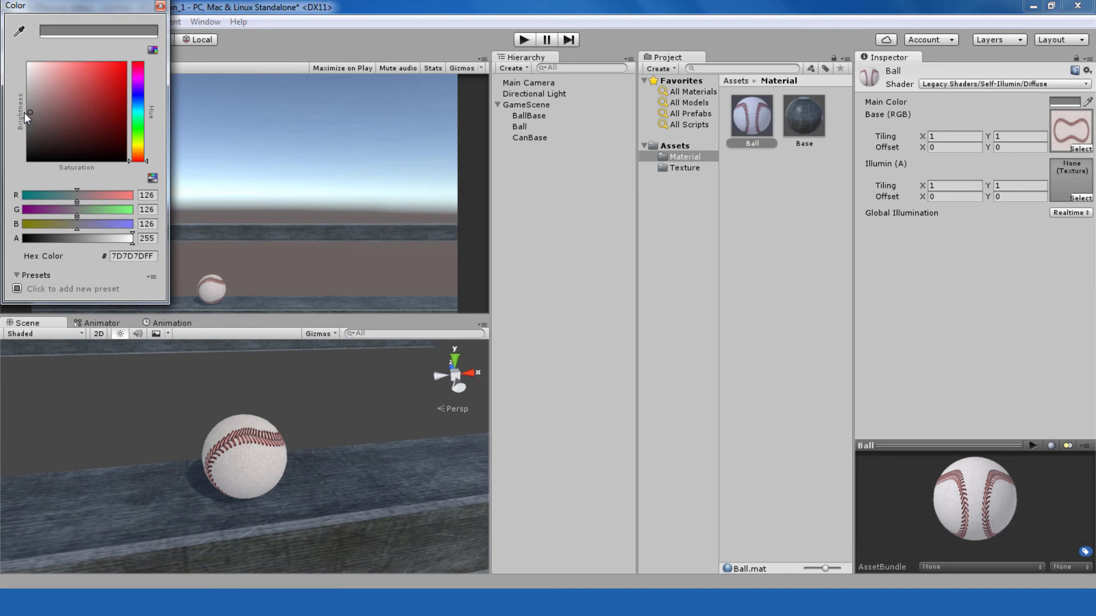
pyautogui.click(160, 6)
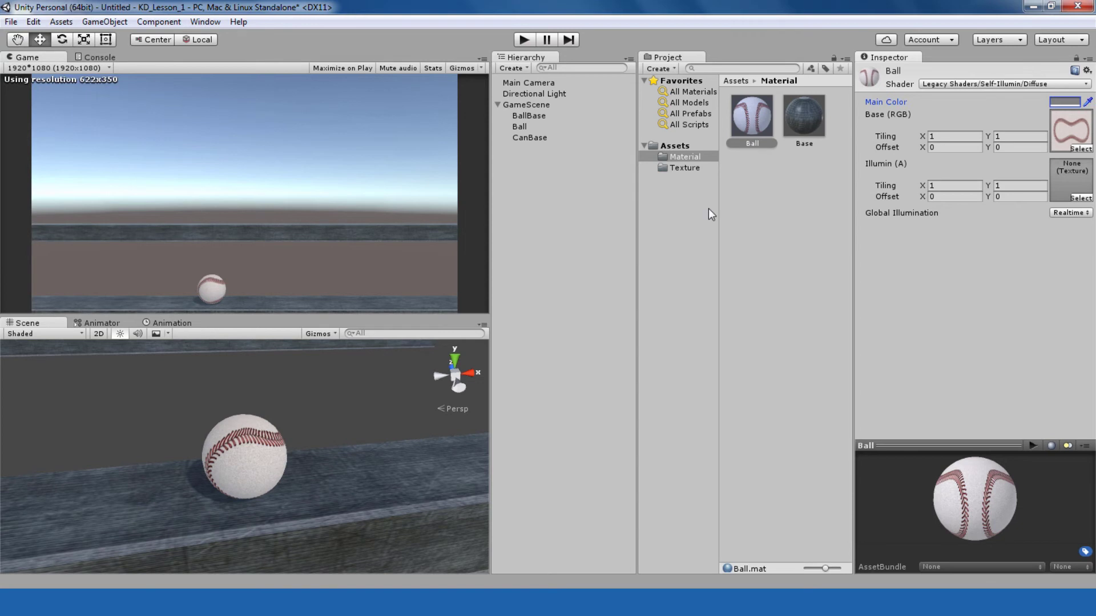
# - Set the Base material's Tiling to X 2 and Y 0.5 and check the texture on the platform
pyautogui.click(372, 450)
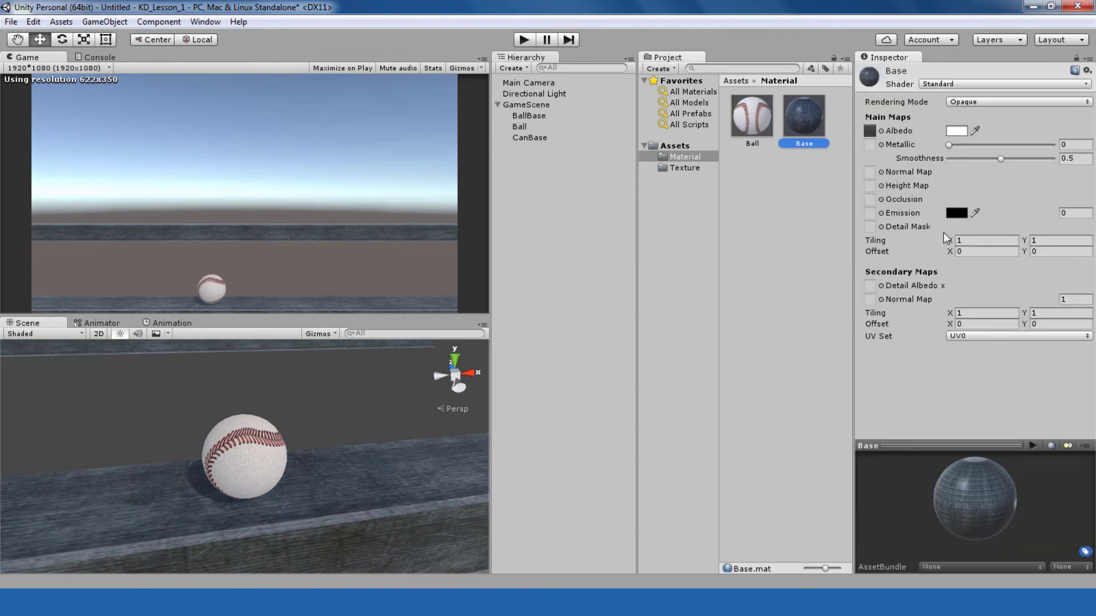
pyautogui.click(985, 246)
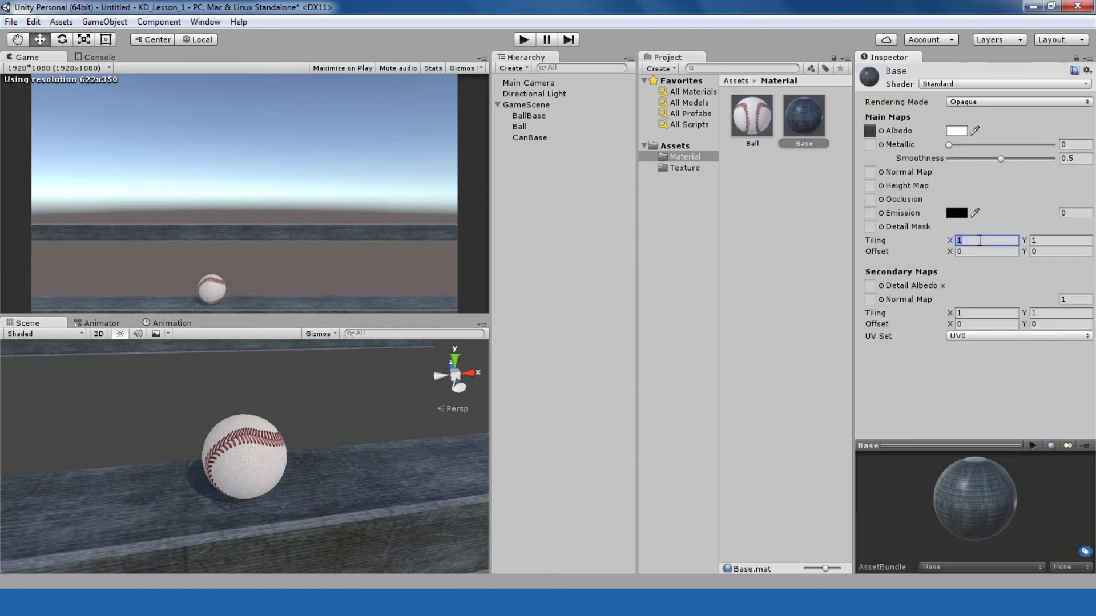
pyautogui.write('2')
pyautogui.click(1043, 240)
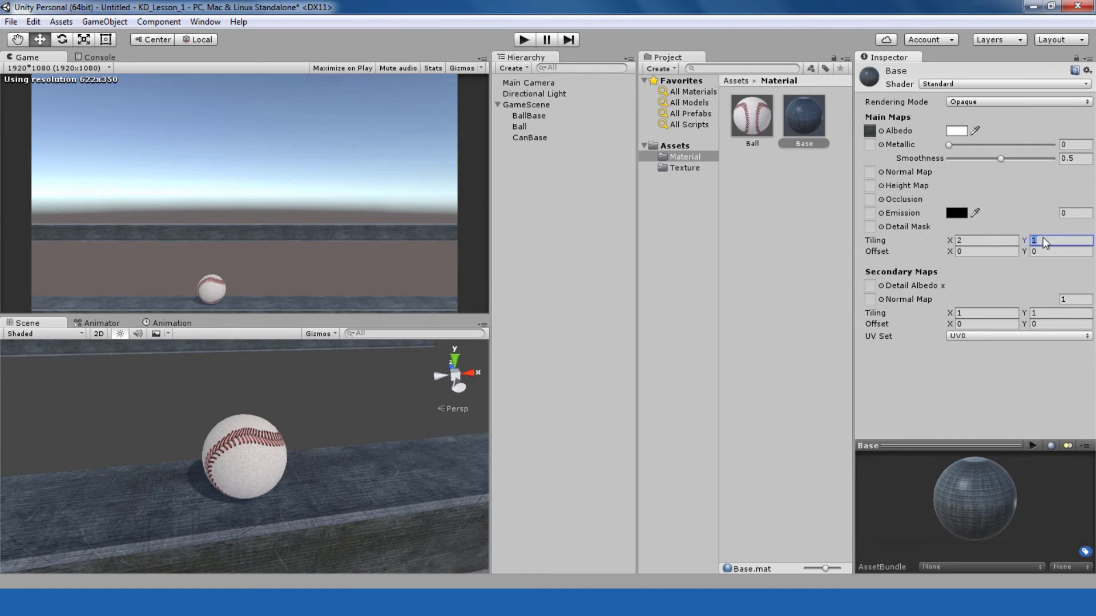
pyautogui.write('.5')
pyautogui.click(348, 405)
pyautogui.keyDown('alt'); pyautogui.moveTo(342, 456); pyautogui.dragTo(375, 448); pyautogui.keyUp('alt')
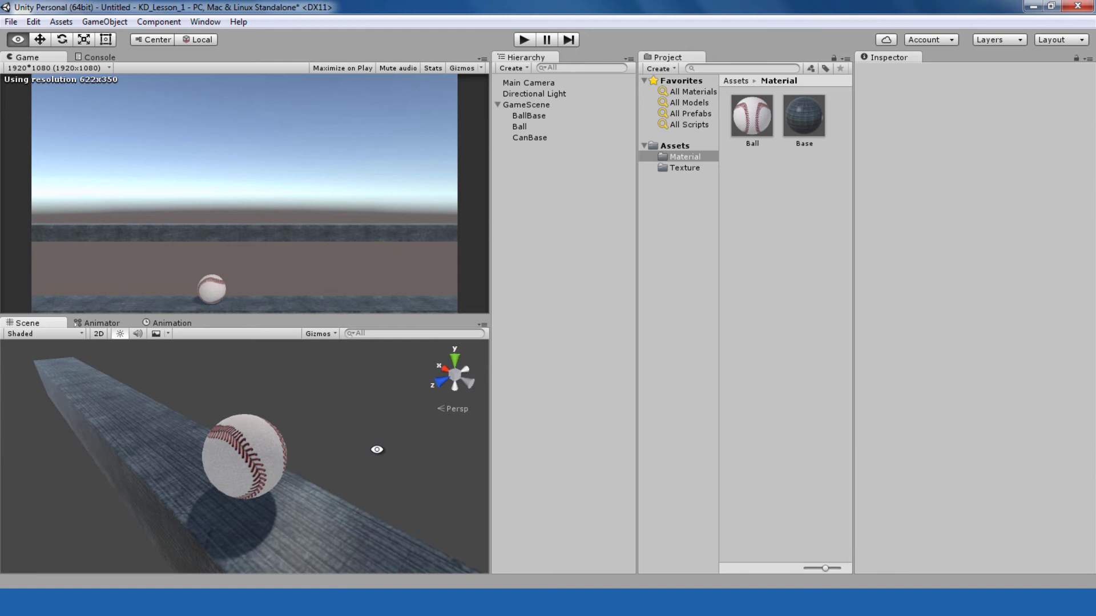
# - Enlarge the Scene view in height and width and turn it to face both platforms from the front
pyautogui.moveTo(376, 318); pyautogui.dragTo(390, 269)
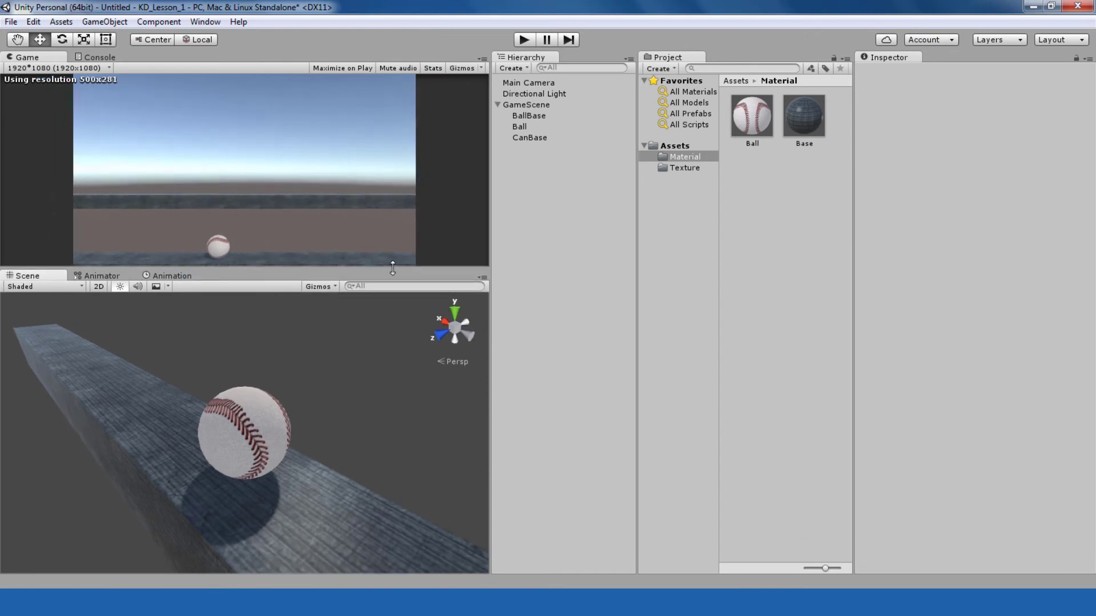
pyautogui.moveTo(491, 344); pyautogui.dragTo(606, 342)
pyautogui.keyDown('alt'); pyautogui.moveTo(457, 411); pyautogui.dragTo(324, 421); pyautogui.keyUp('alt')
# - Save the scene as GameScene in the Assets folder
pyautogui.click(783, 146)
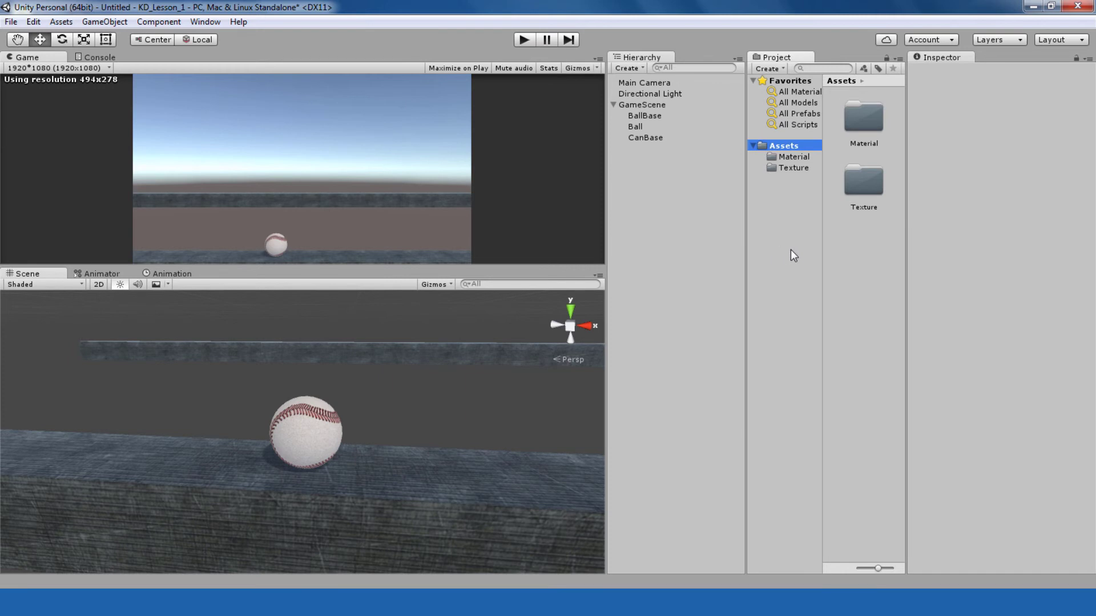
pyautogui.hotkey('ctrl', 's')
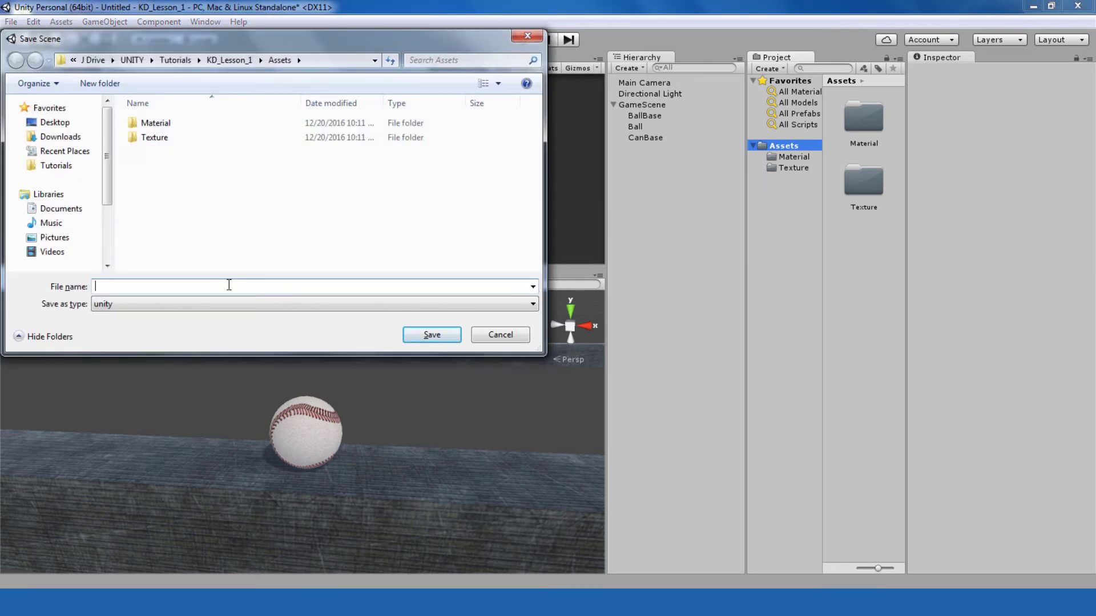
pyautogui.write('M')
pyautogui.press('BackSpace')
pyautogui.press('Return')
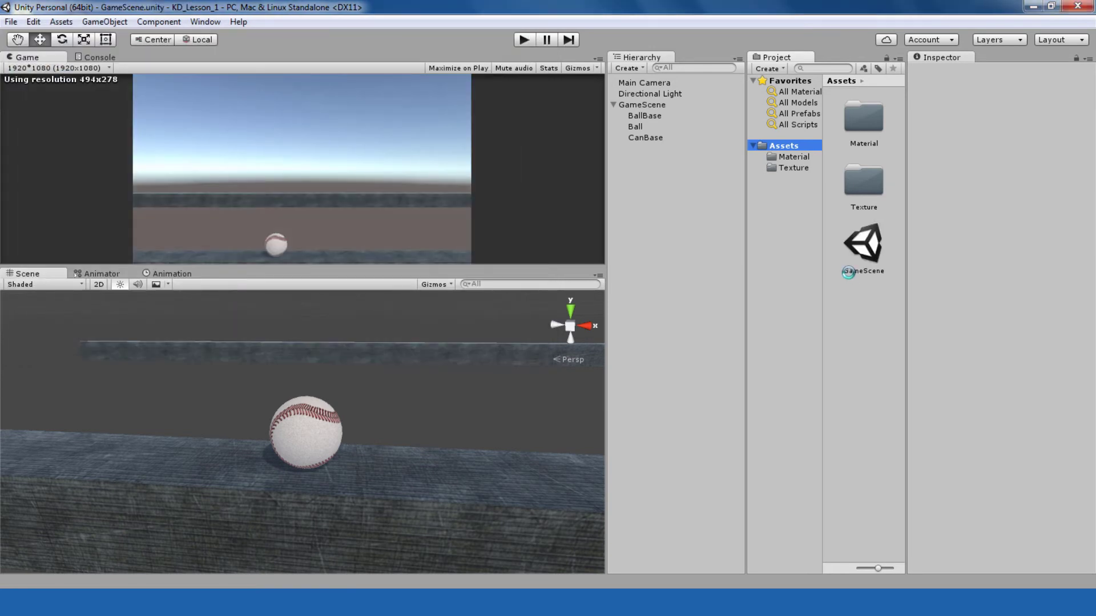
# - Examine the textured ball and the platforms up close and from several angles in the Scene view
pyautogui.keyDown('alt'); pyautogui.moveTo(405, 383); pyautogui.dragTo(386, 381); pyautogui.keyUp('alt')
pyautogui.scroll(-3, 373, 383)
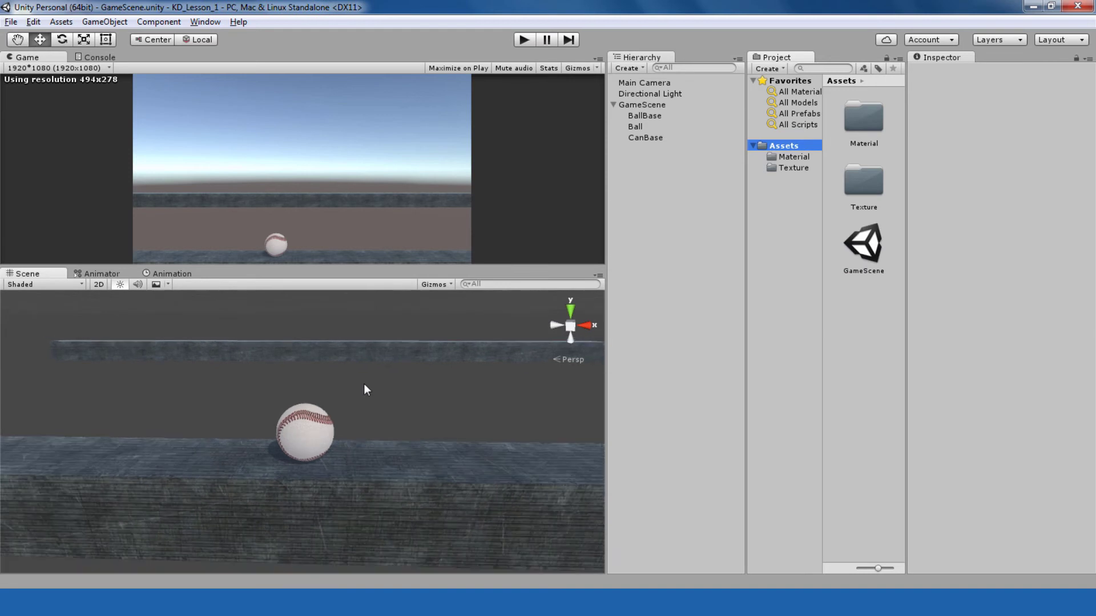
pyautogui.scroll(-4, 330, 347)
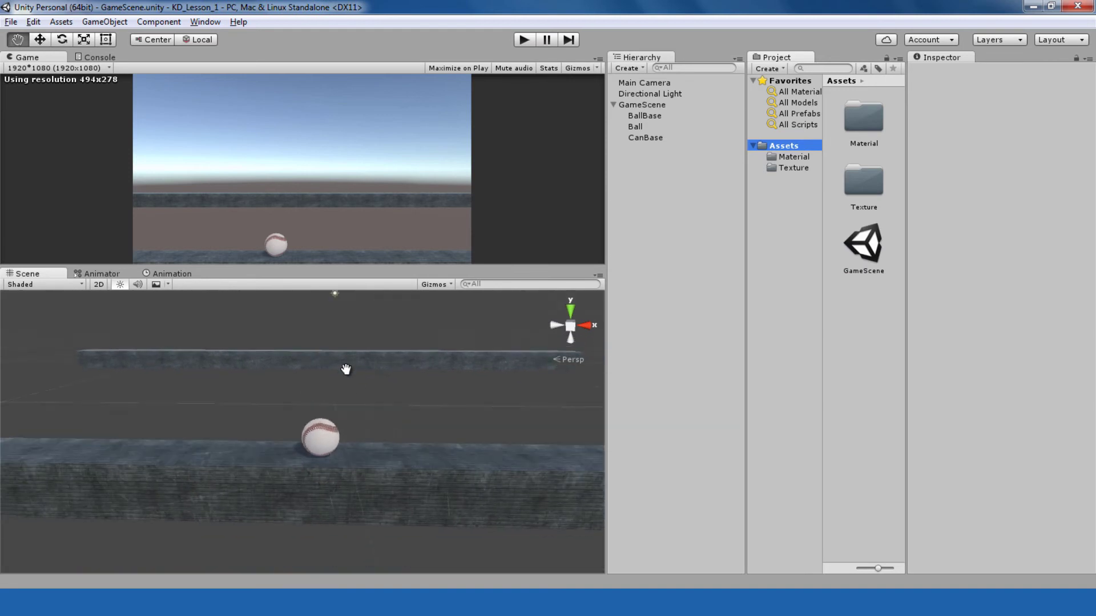
pyautogui.keyDown('alt'); pyautogui.moveTo(332, 368); pyautogui.dragTo(331, 441); pyautogui.keyUp('alt')
pyautogui.click(330, 435)
pyautogui.press('f')
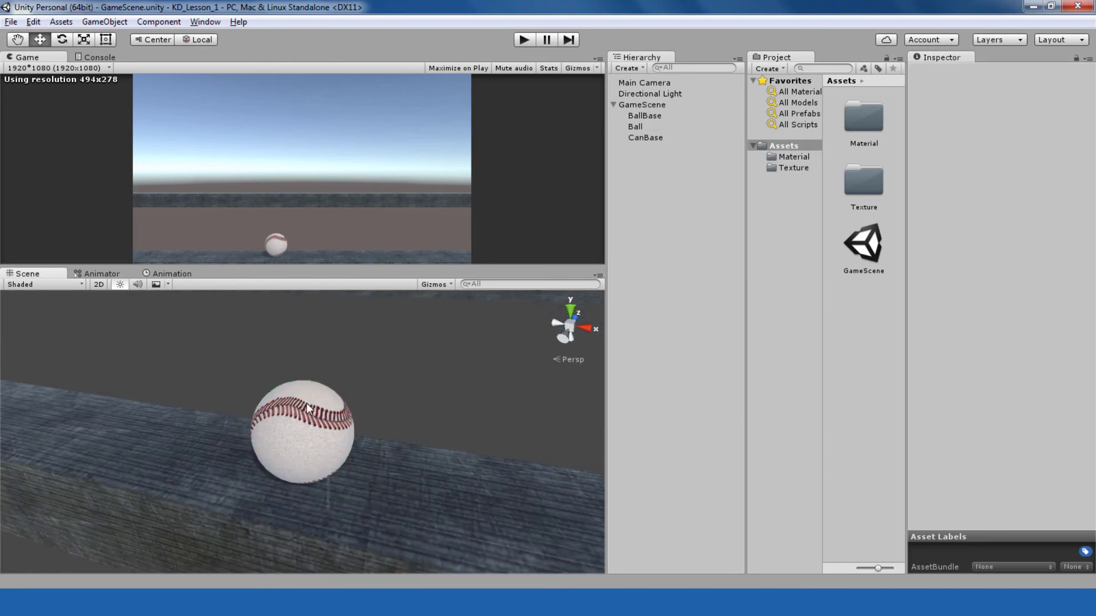
pyautogui.scroll(-2, 416, 409)
pyautogui.scroll(-2, 422, 413)
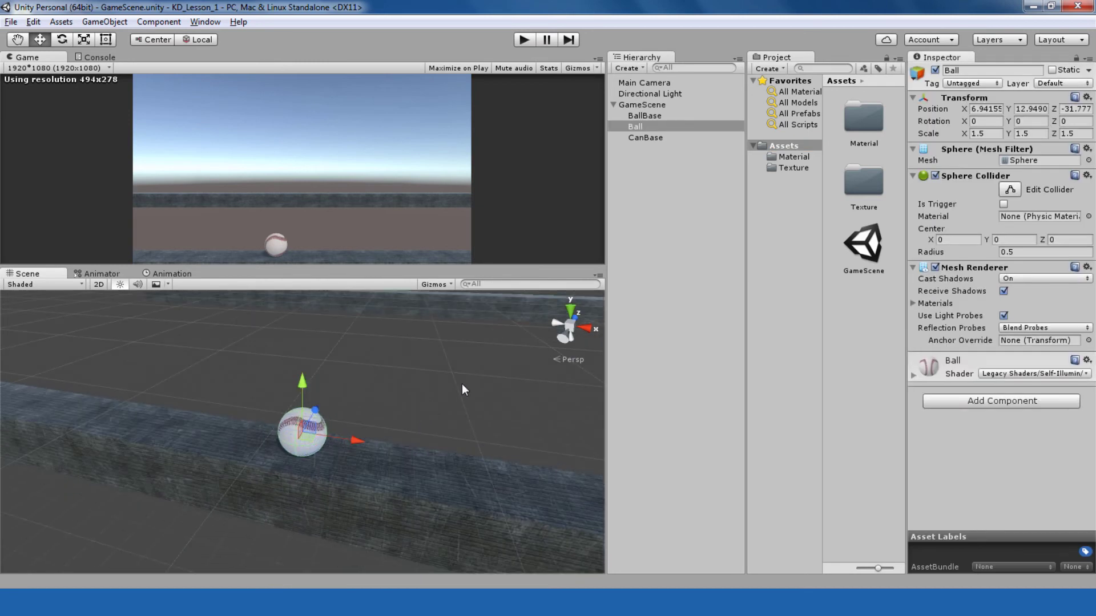
pyautogui.keyDown('alt'); pyautogui.moveTo(426, 375); pyautogui.dragTo(399, 371); pyautogui.keyUp('alt')
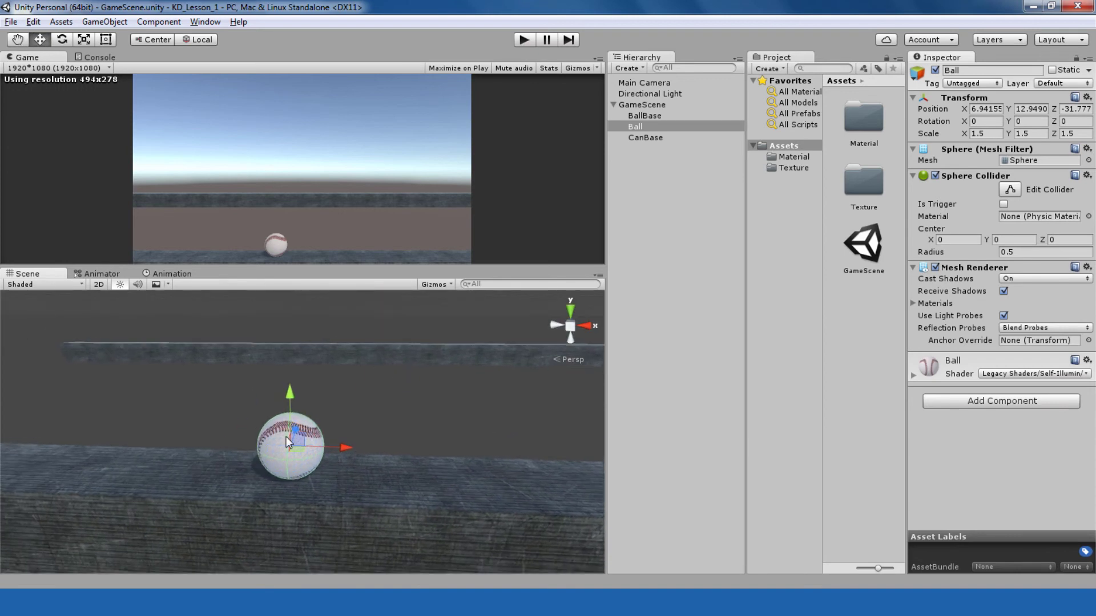
# - Enlarge the Game view and test-run the scene briefly, stopping play mode again
pyautogui.moveTo(298, 265); pyautogui.dragTo(296, 340)
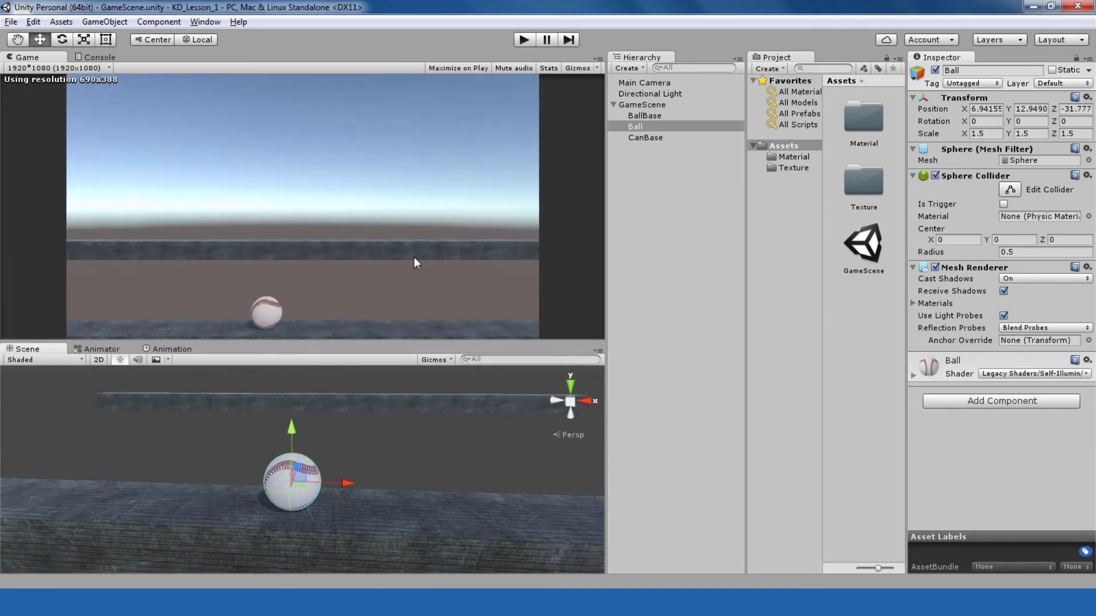
pyautogui.click(524, 40)
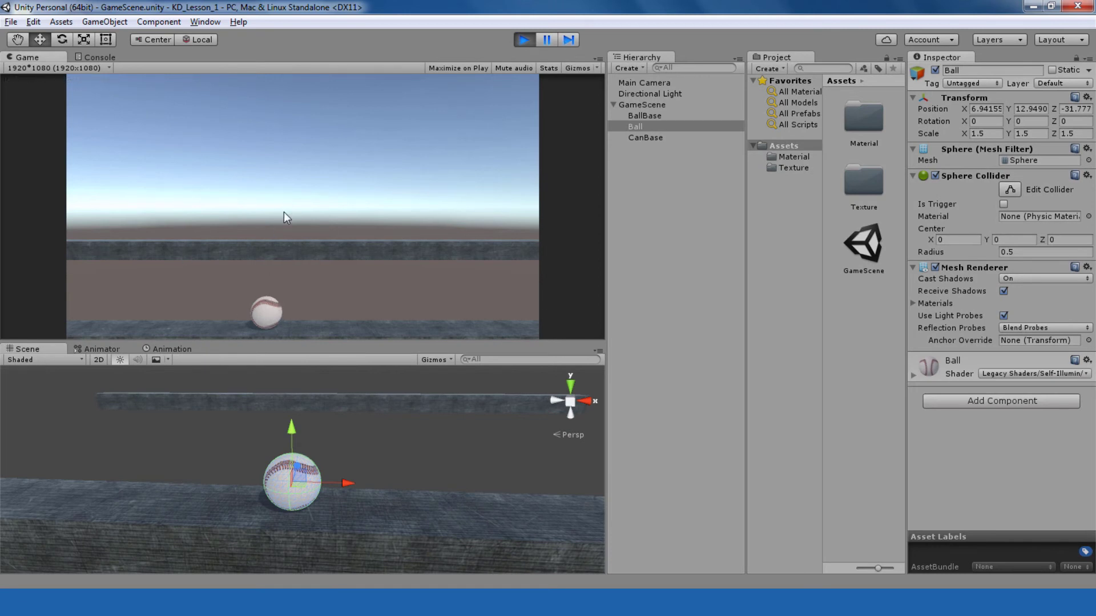
pyautogui.click(524, 44)
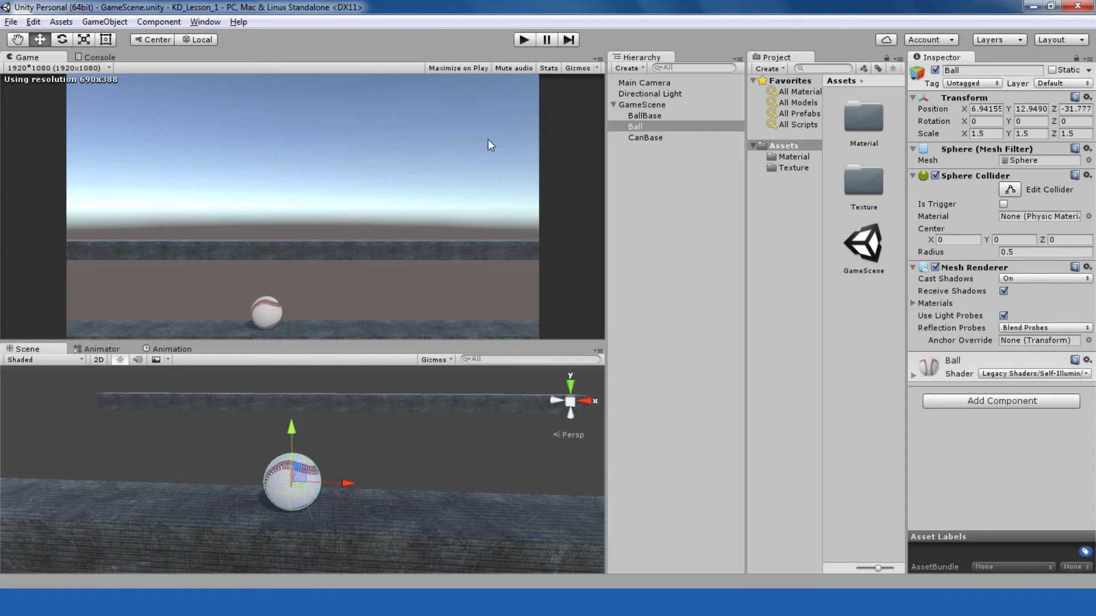
# - Give the Scene view more height and focus it closely on the CanBase platform
pyautogui.moveTo(416, 340); pyautogui.dragTo(419, 283)
pyautogui.keyDown('alt'); pyautogui.moveTo(338, 406); pyautogui.dragTo(281, 376); pyautogui.keyUp('alt')
pyautogui.scroll(-8, 347, 392)
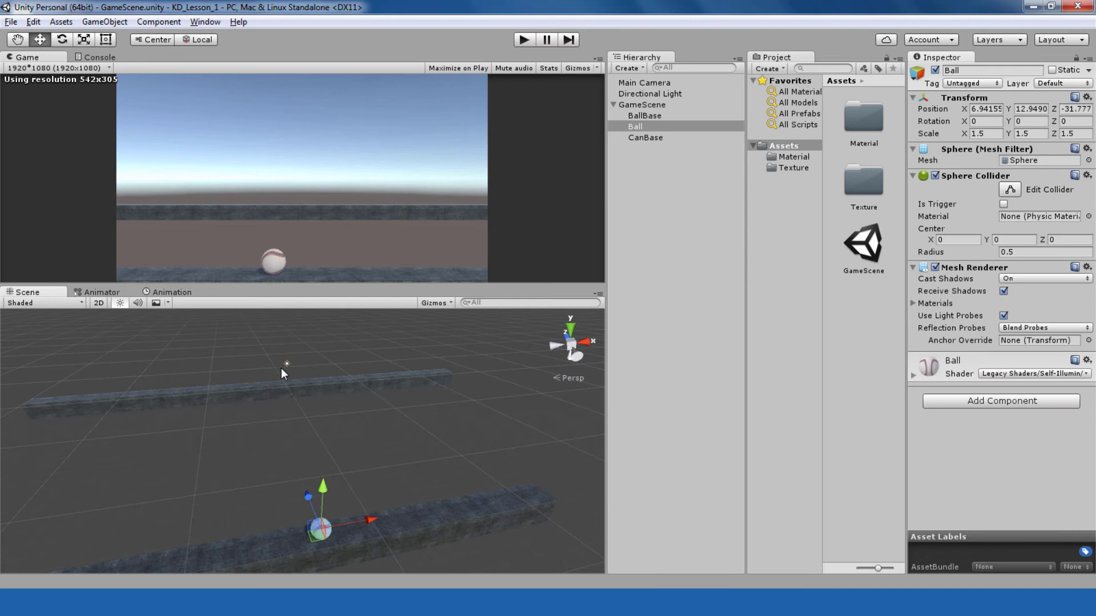
pyautogui.click(251, 398)
pyautogui.press('f')
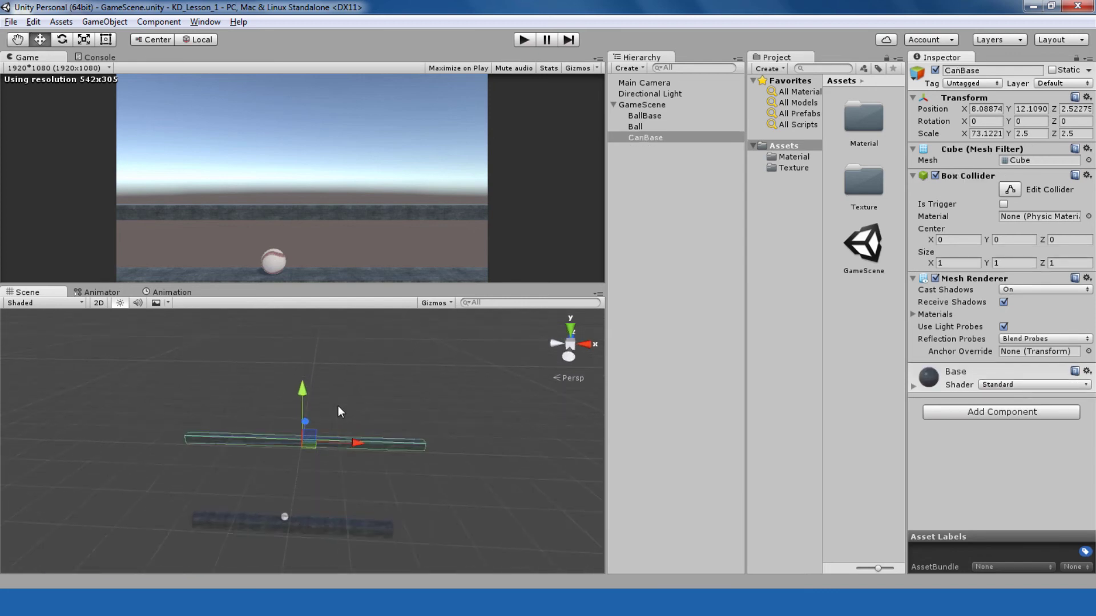
pyautogui.scroll(5, 363, 416)
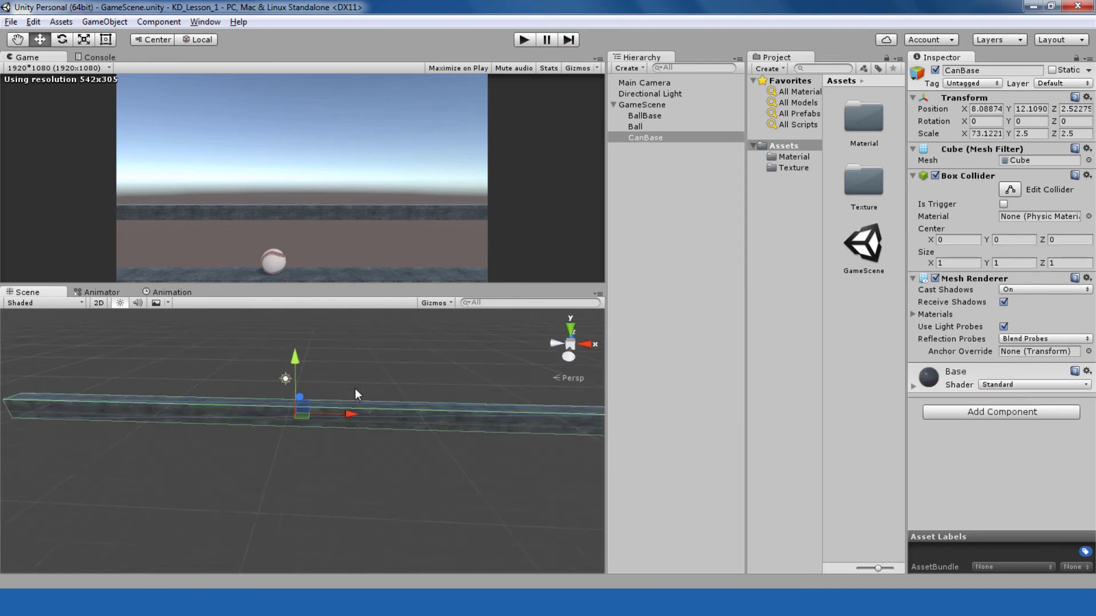
pyautogui.moveTo(344, 357); pyautogui.dragTo(342, 410, button='middle')
pyautogui.scroll(7, 342, 410)
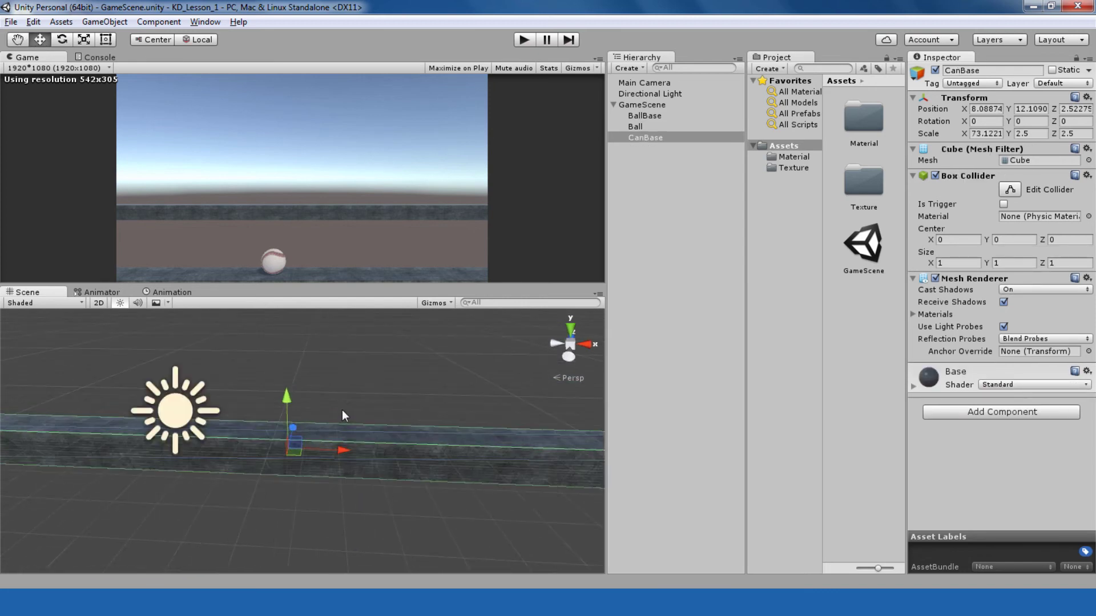
# - Create a 3D Cube object at the root of the scene hierarchy, outside GameScene
pyautogui.click(631, 295)
pyautogui.rightClick(652, 210)
pyautogui.moveTo(694, 340)
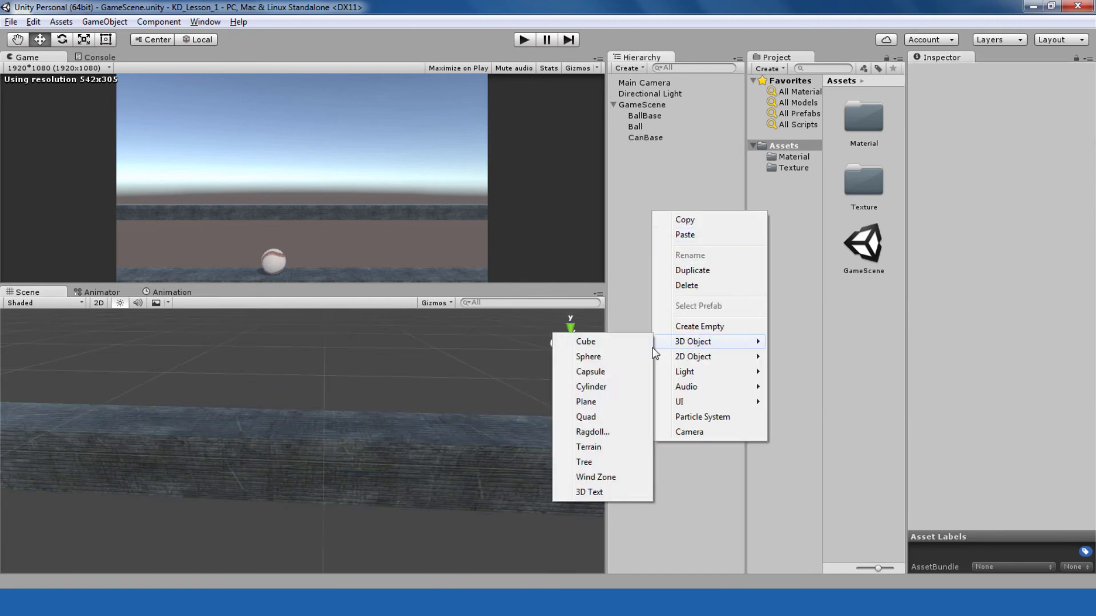
pyautogui.click(608, 342)
# - Raise the cube to Y -3.03 above the CanBase platform and scale it up uniformly to about 1.91
pyautogui.keyDown('alt'); pyautogui.moveTo(425, 416); pyautogui.dragTo(237, 428); pyautogui.keyUp('alt')
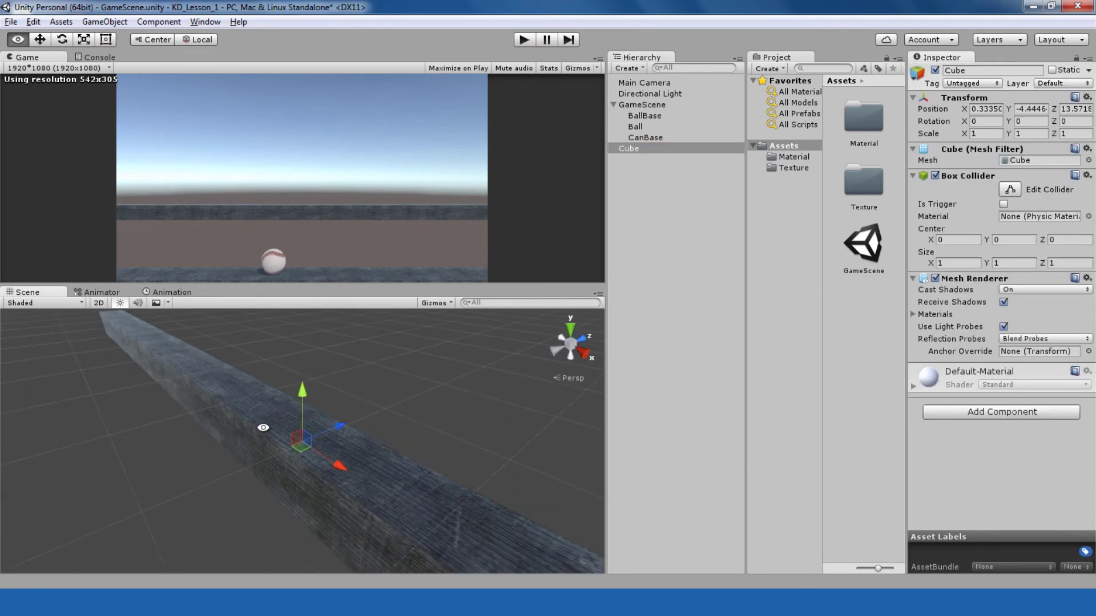
pyautogui.moveTo(301, 391); pyautogui.dragTo(412, 353)
pyautogui.press('r')
pyautogui.moveTo(303, 407); pyautogui.dragTo(347, 372)
pyautogui.press('w')
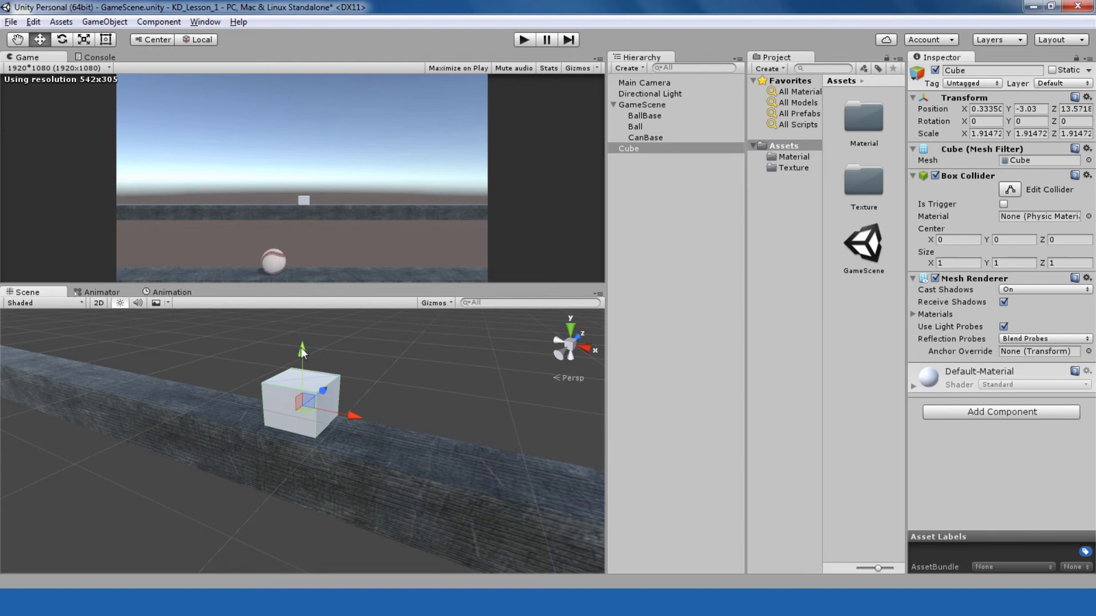